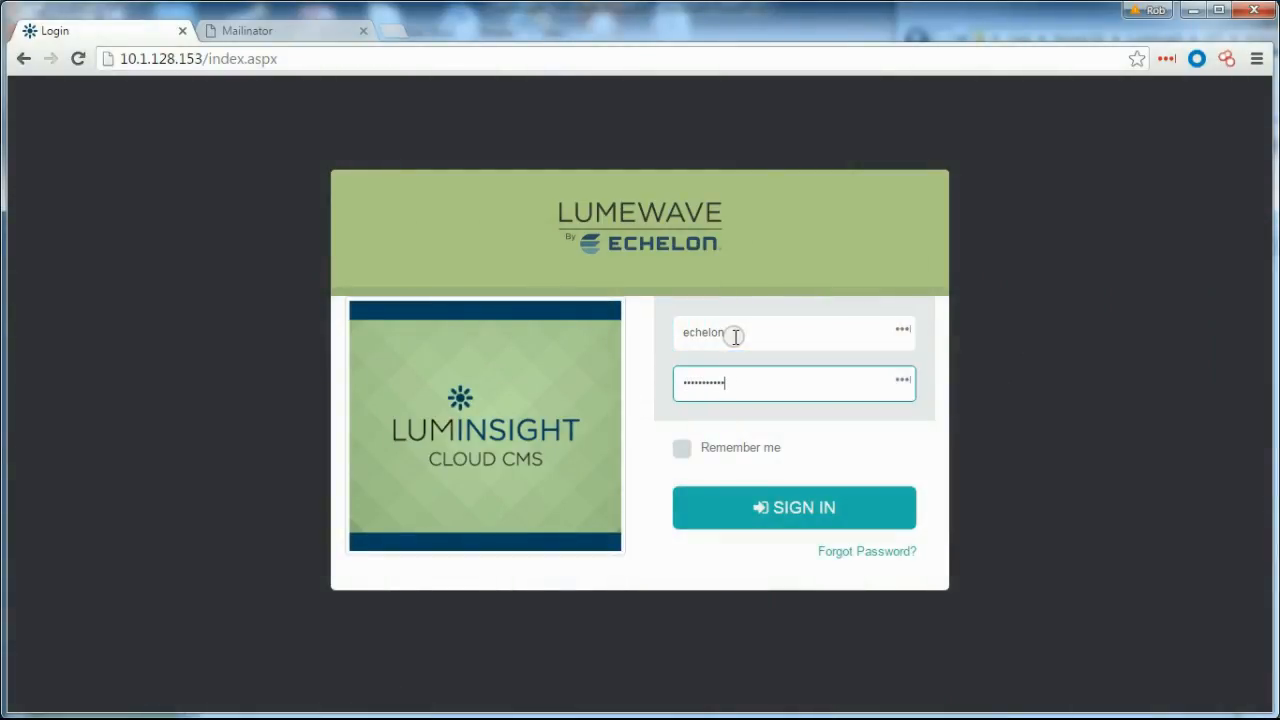
Submit the administrator's sign-in credentials to enter the LumInsight Cloud CMS.
click(777, 520)
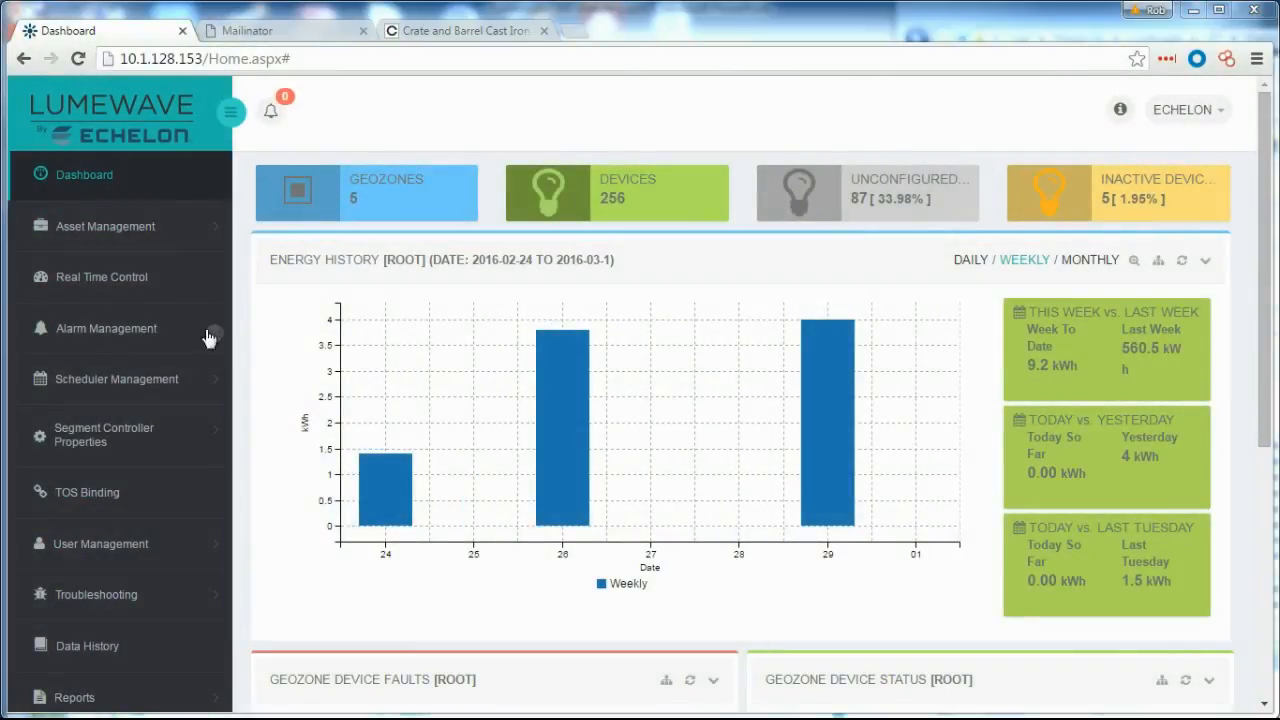
Open the Manage Geozones page from the Asset Management menu.
click(140, 222)
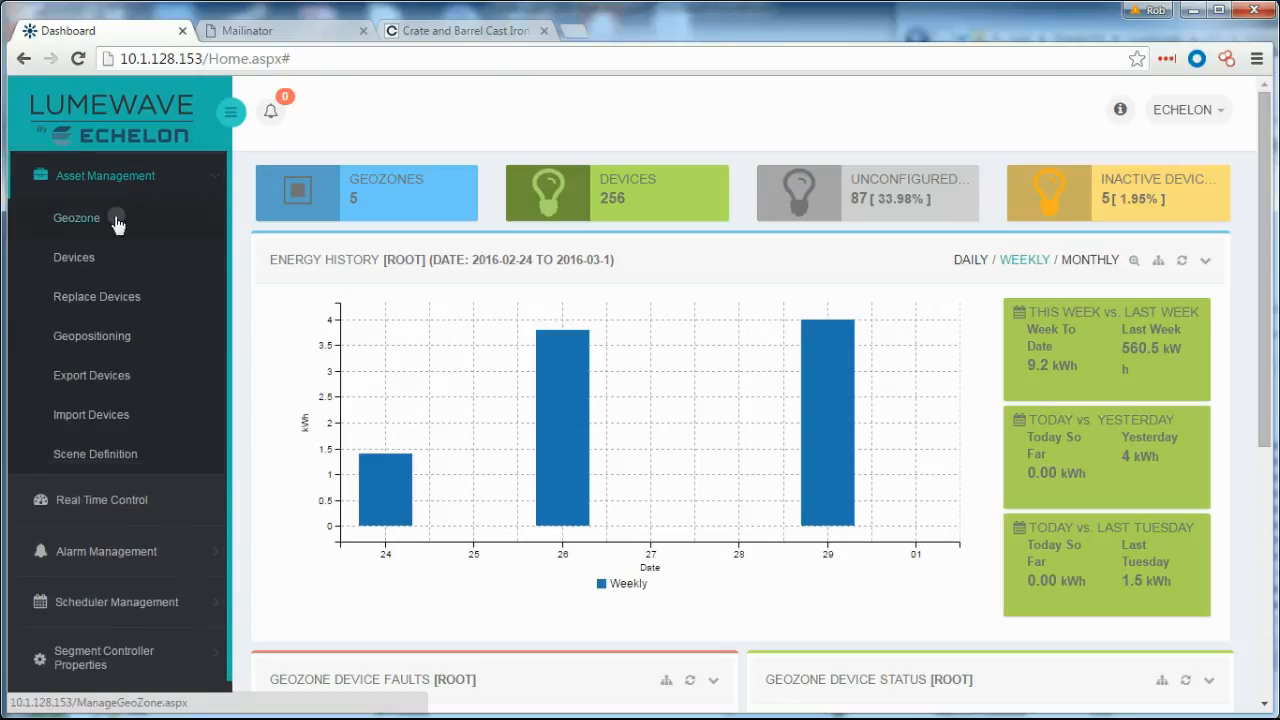
click(88, 216)
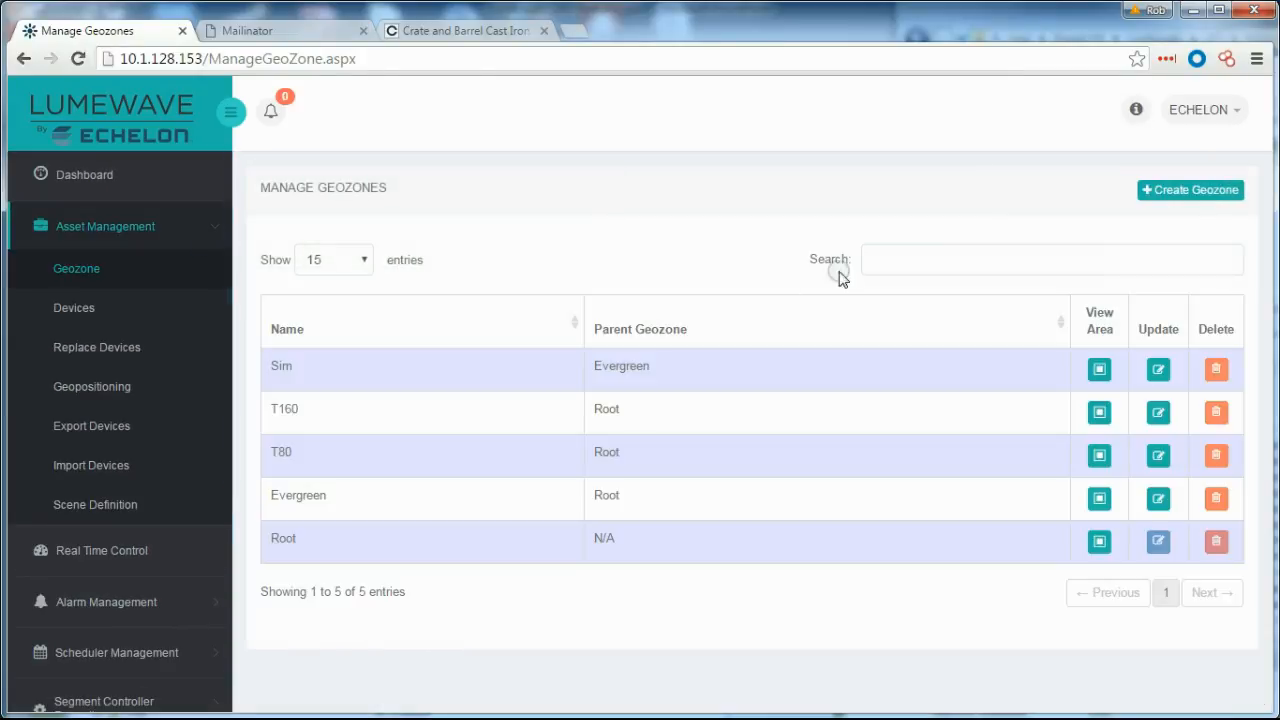
Start a new geozone and bring the San Francisco Bay Area into view on the map.
click(1152, 190)
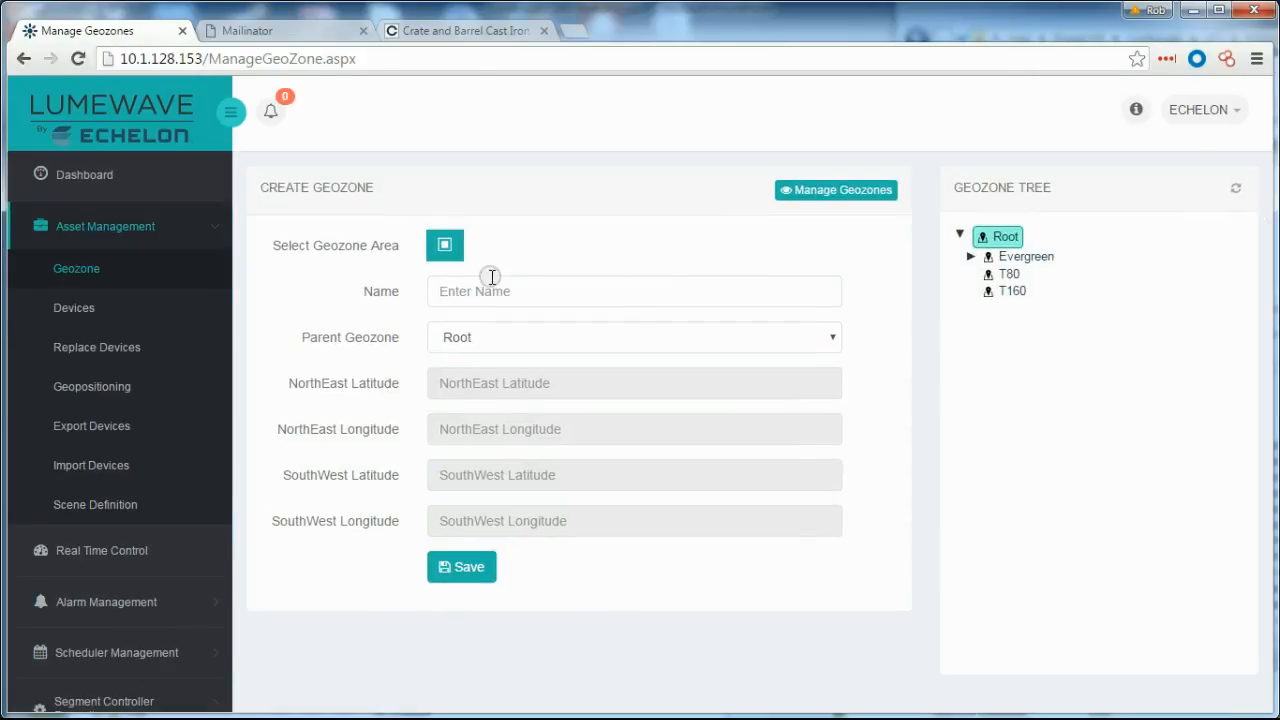
click(452, 247)
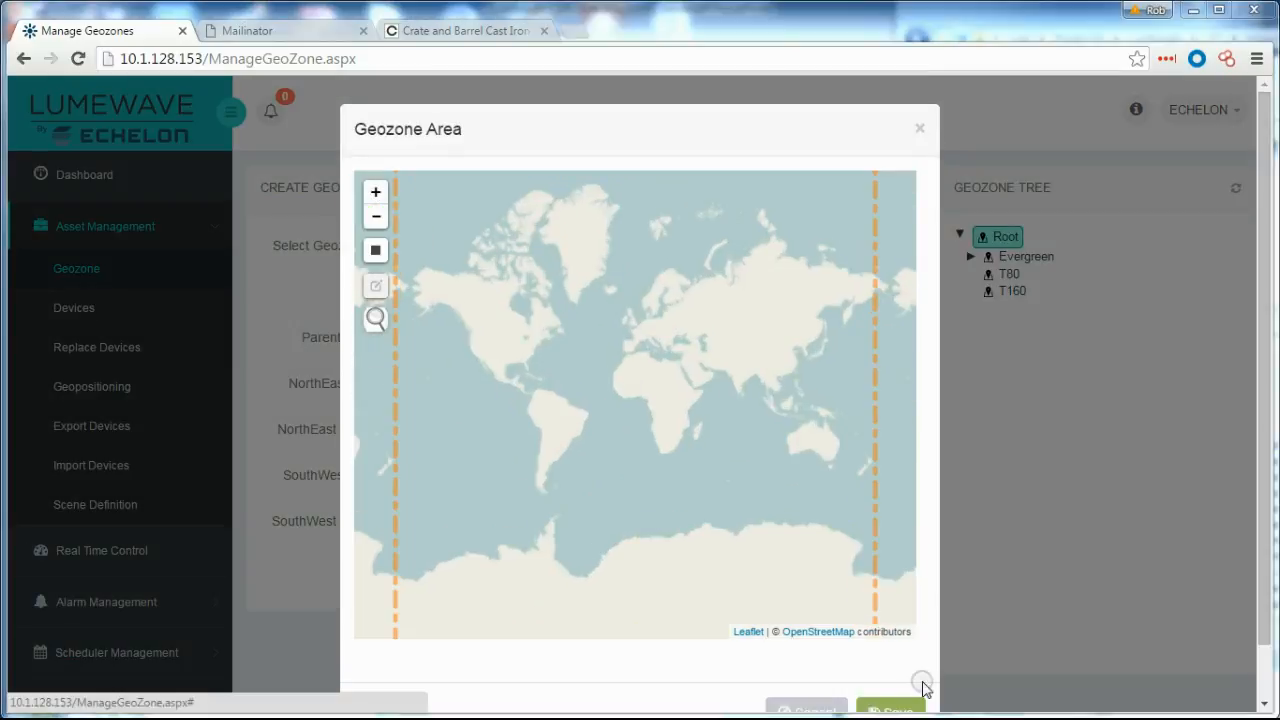
scroll(522, 382, up, 3)
drag(509, 366, 690, 498)
scroll(609, 460, up, 1)
drag(564, 346, 800, 540)
scroll(766, 443, up, 2)
drag(700, 377, 614, 540)
scroll(594, 532, up, 1)
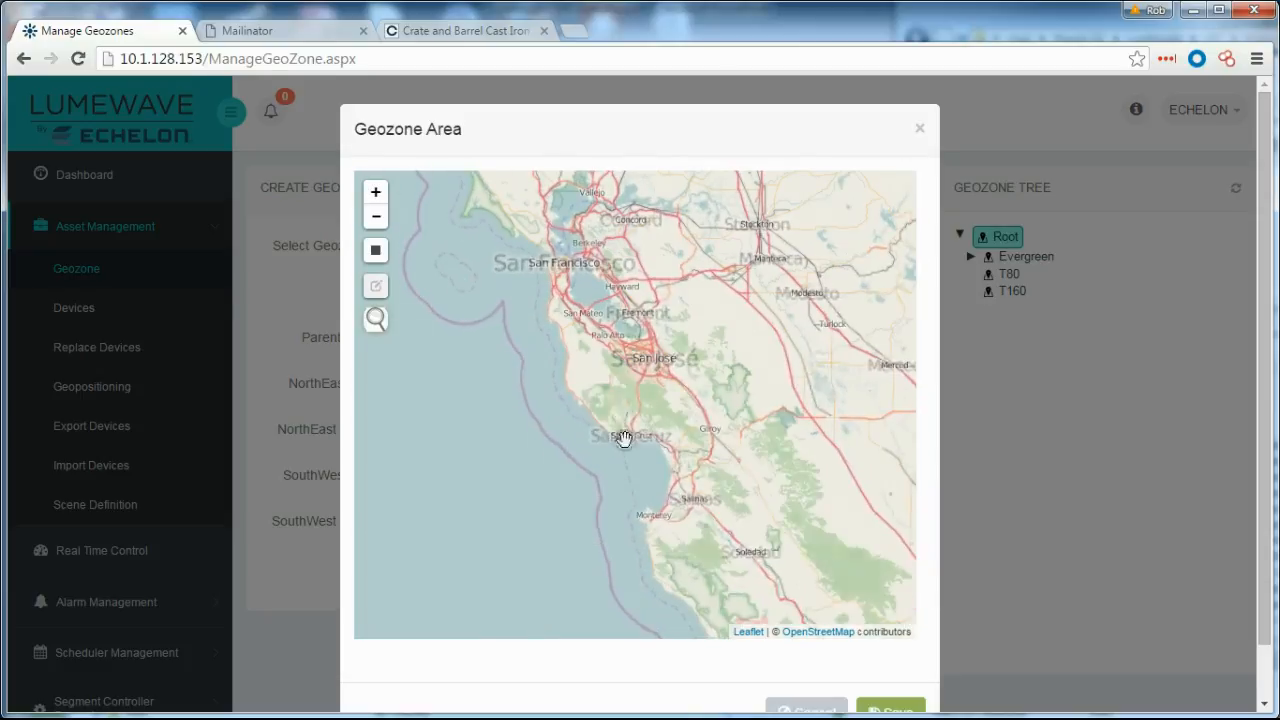
drag(623, 440, 623, 556)
Draw a rectangular boundary over the Bay Area and keep it as the geozone area.
click(375, 250)
mouse_move(447, 224)
mouse_down()
mouse_move(697, 578)
mouse_move(763, 589)
mouse_up()
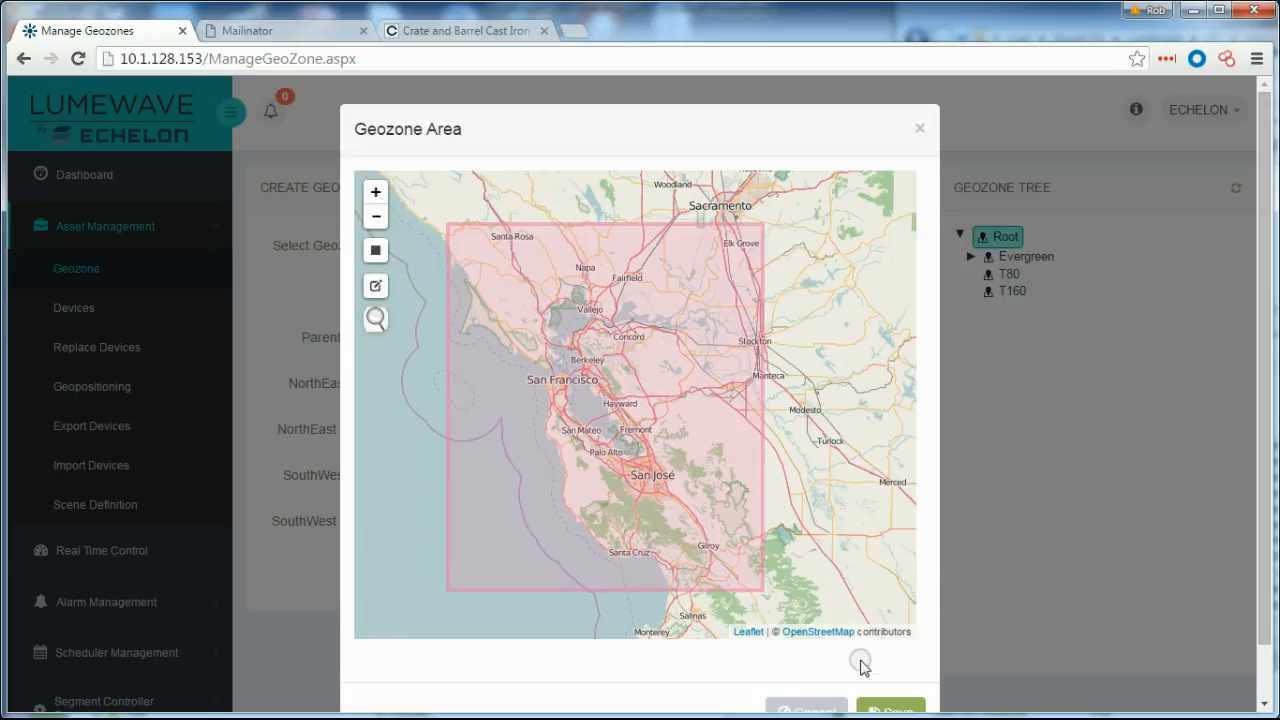
scroll(866, 650, down, 1)
click(890, 653)
Name the geozone 'BayLighting Group', save it, and select it as the parent.
click(539, 287)
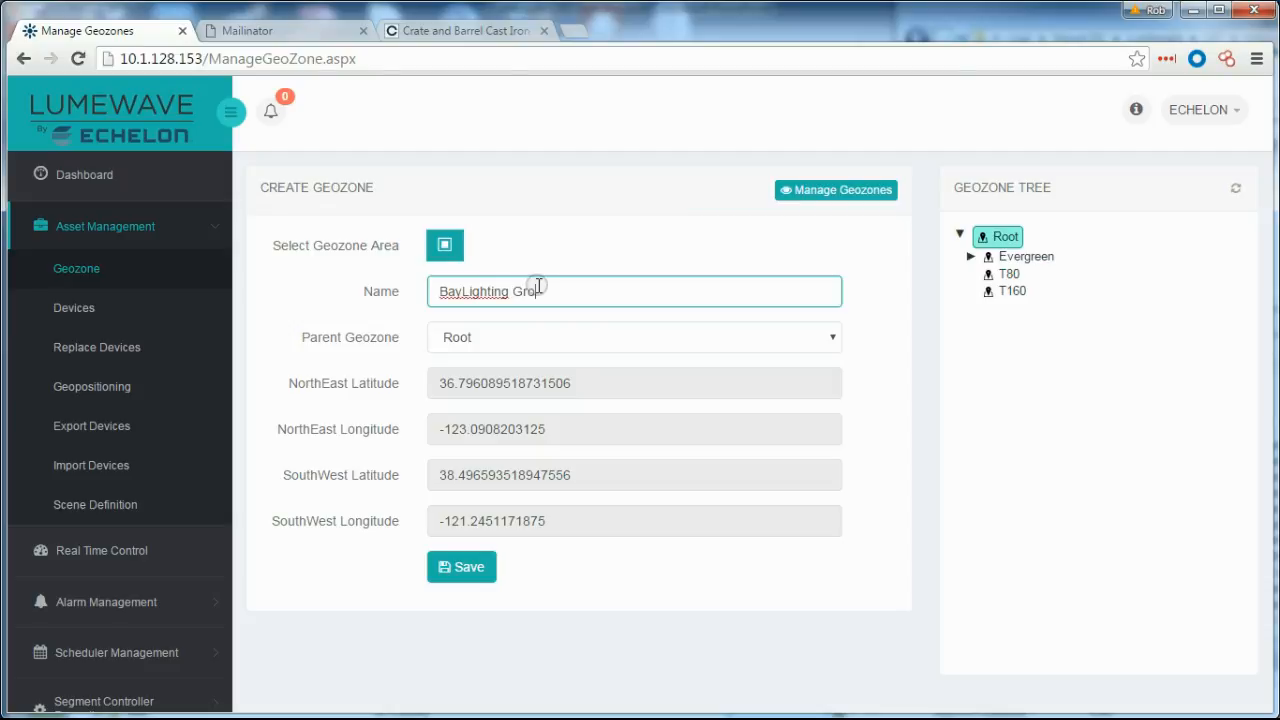
text(BayLighting Group)
click(458, 568)
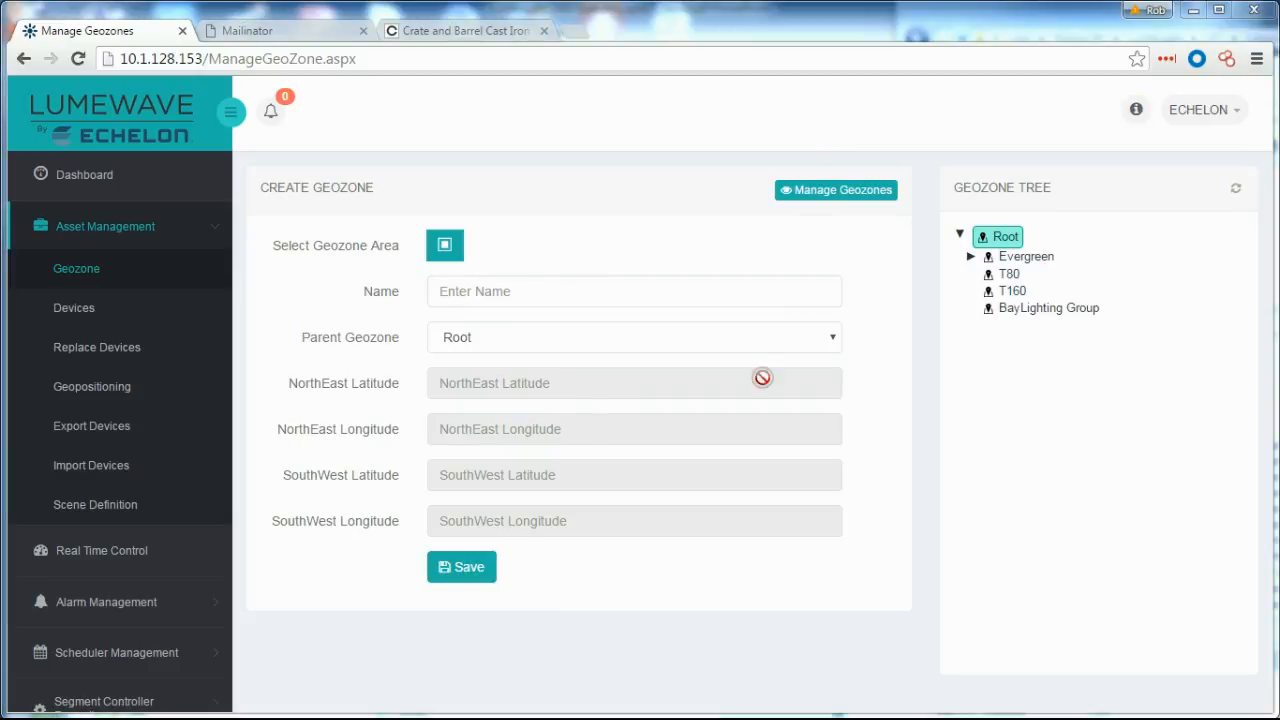
click(1024, 312)
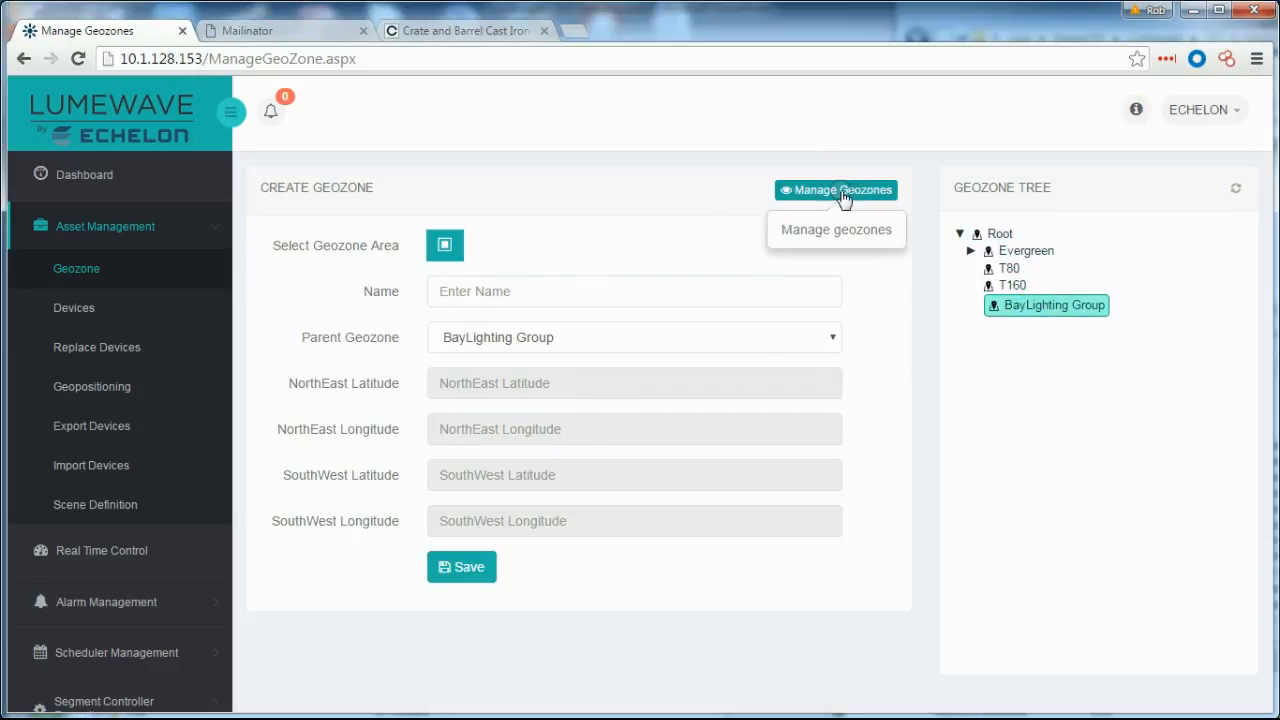
Create a child geozone with a rectangular boundary around Great America Parkway.
click(838, 190)
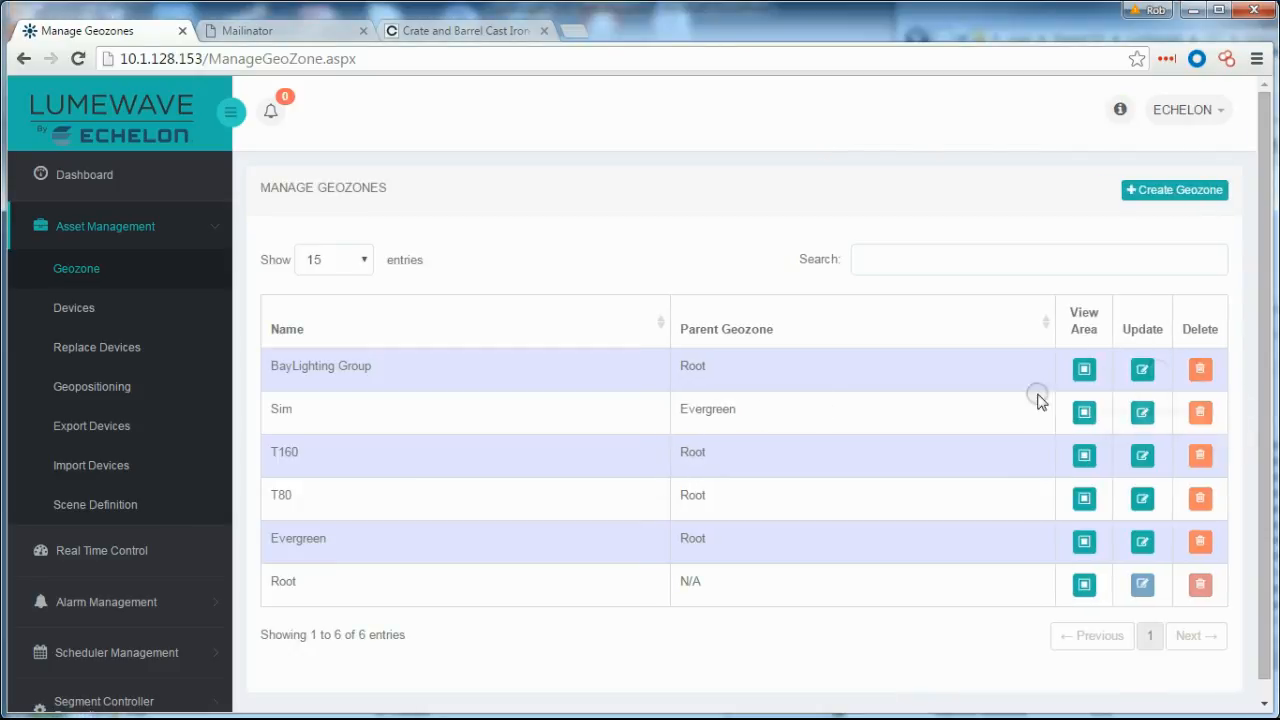
click(1155, 197)
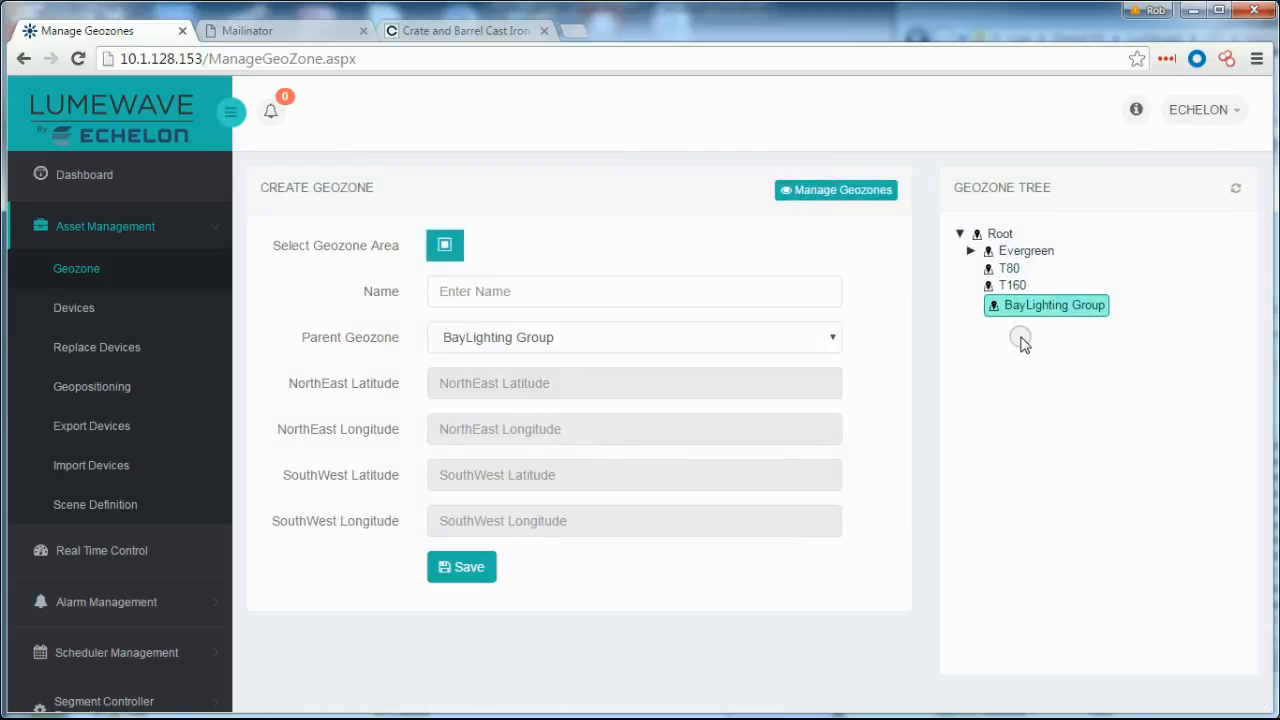
click(445, 245)
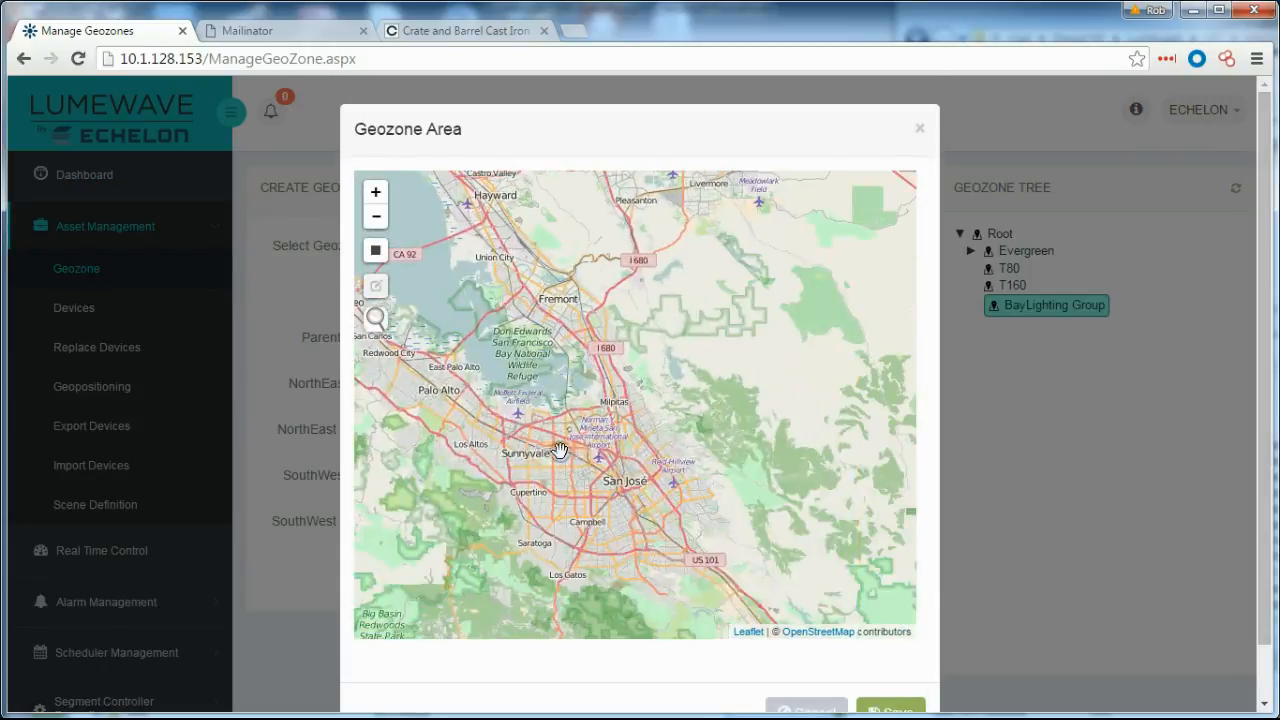
scroll(560, 450, up, 5)
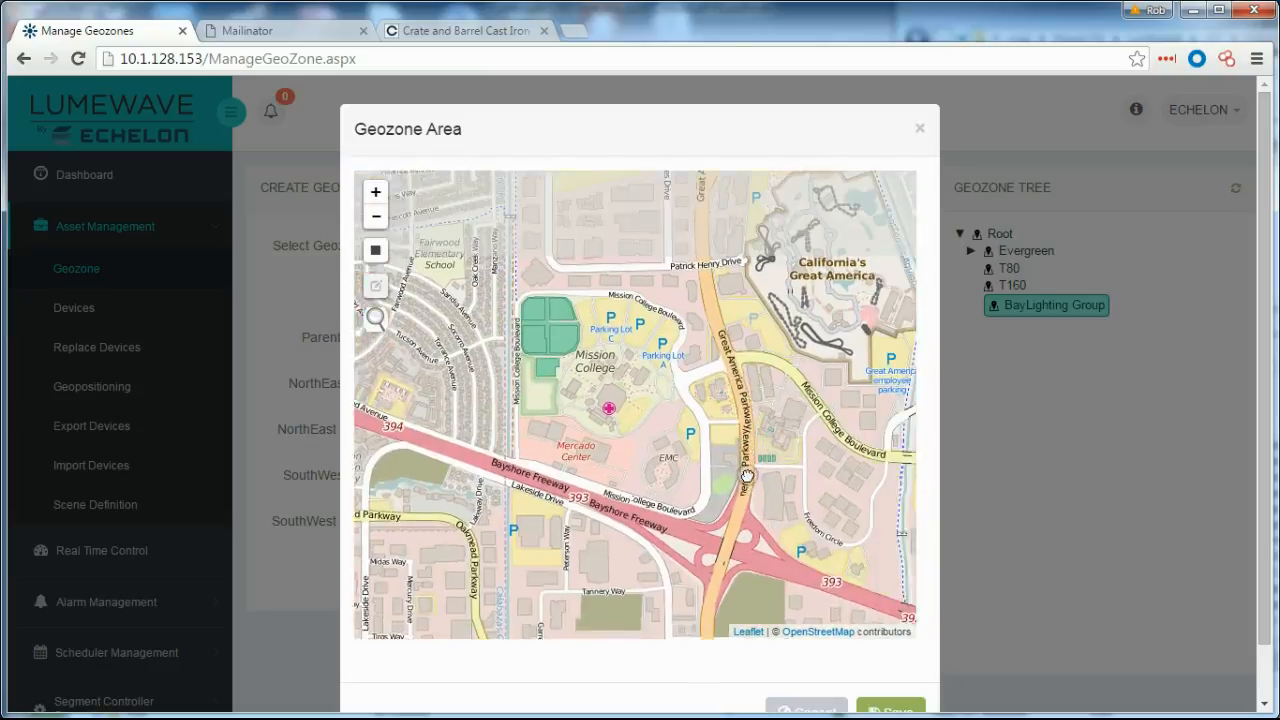
scroll(747, 476, up, 2)
click(375, 250)
drag(540, 261, 648, 470)
scroll(860, 630, down, 1)
click(891, 654)
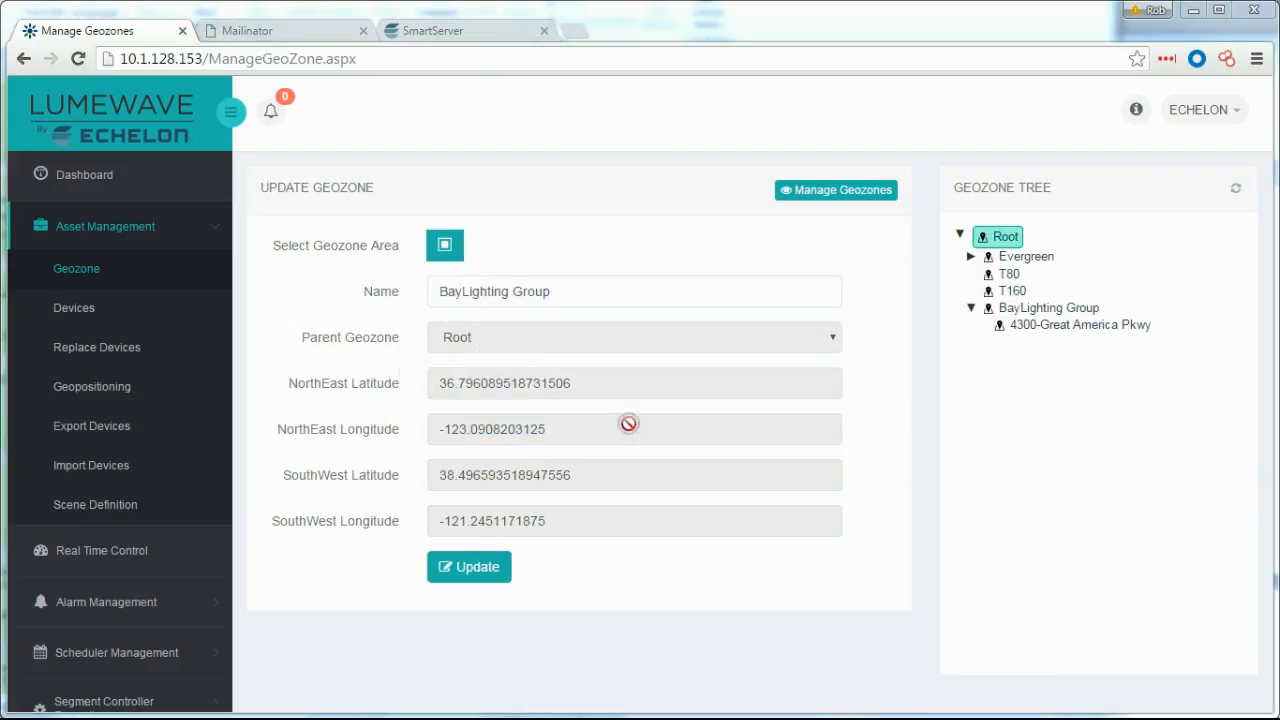
Return to the full geozone list and collapse Asset Management.
click(109, 270)
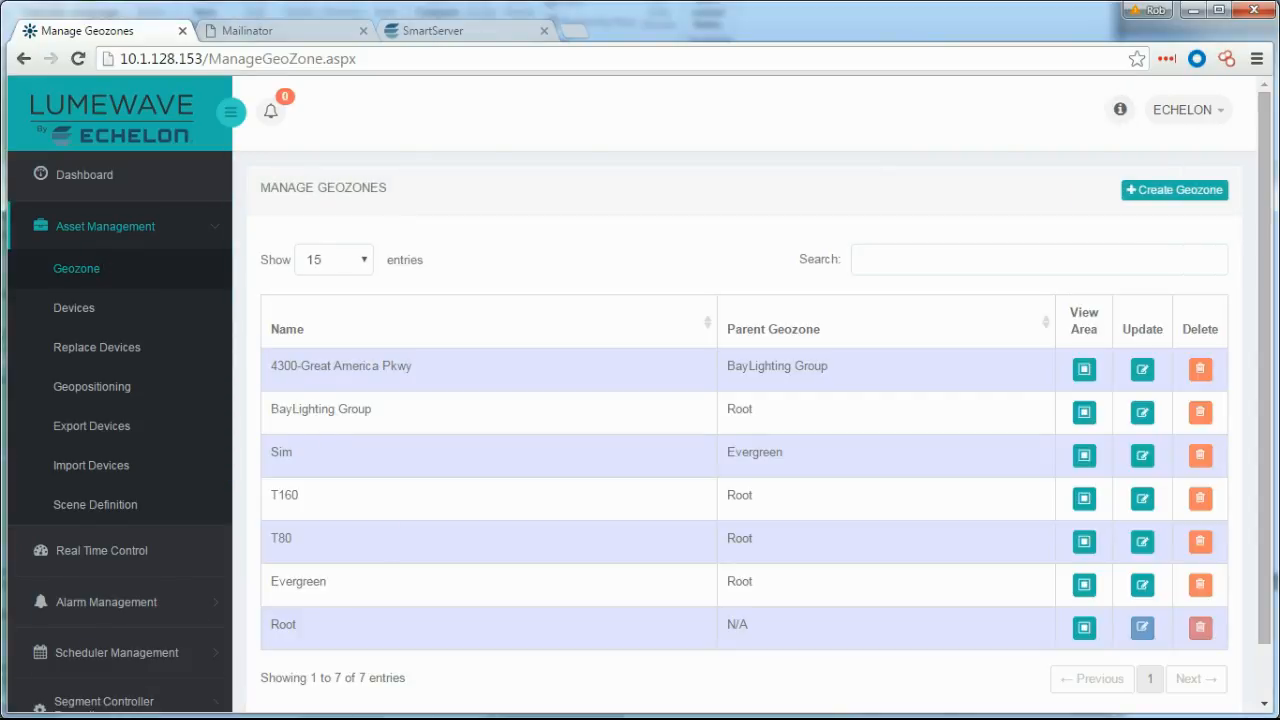
scroll(180, 234, down, 1)
click(120, 189)
Start a new user with the person's first name, last name and e-mail, in BayLighting Group.
click(86, 491)
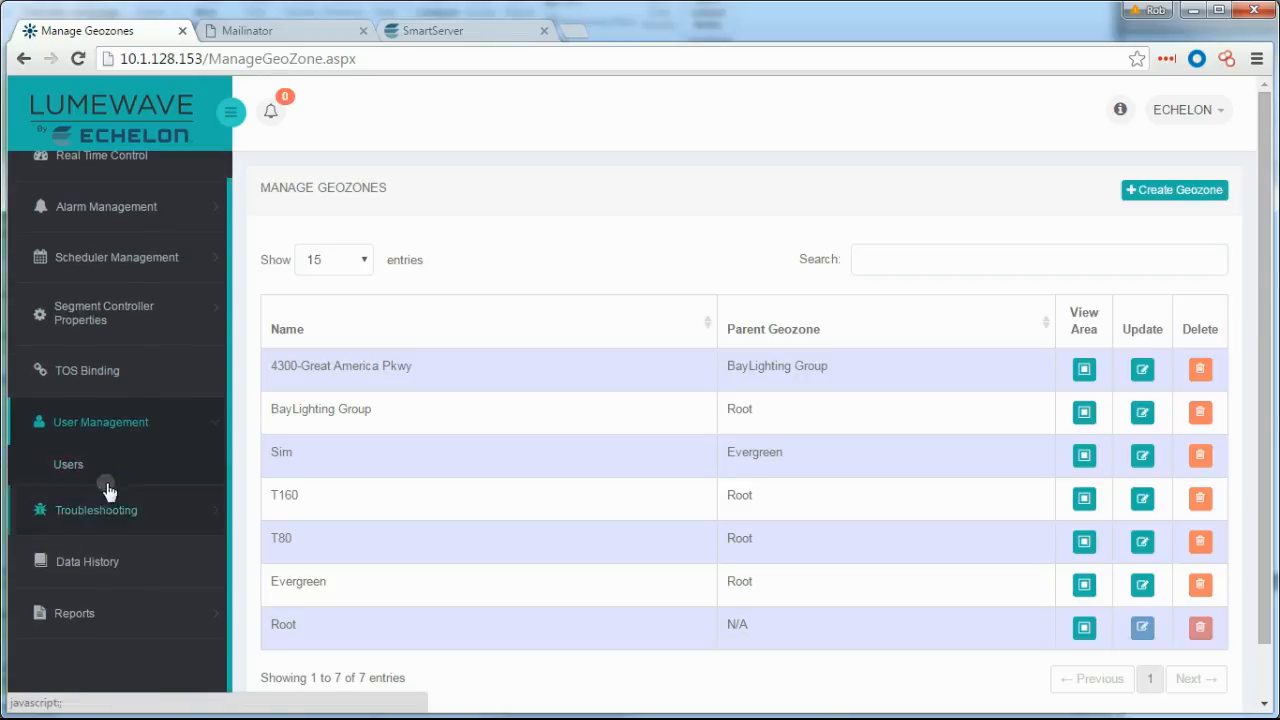
click(78, 468)
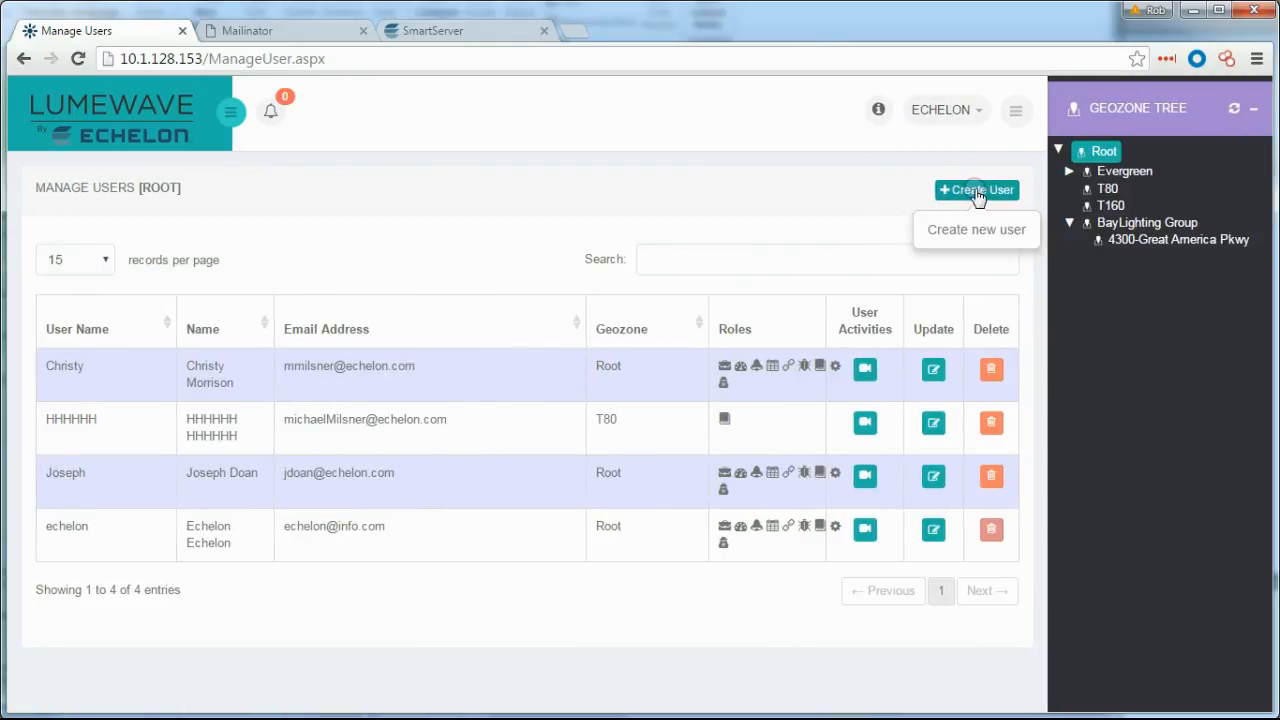
click(977, 192)
click(631, 334)
key(Tab)
key(Tab)
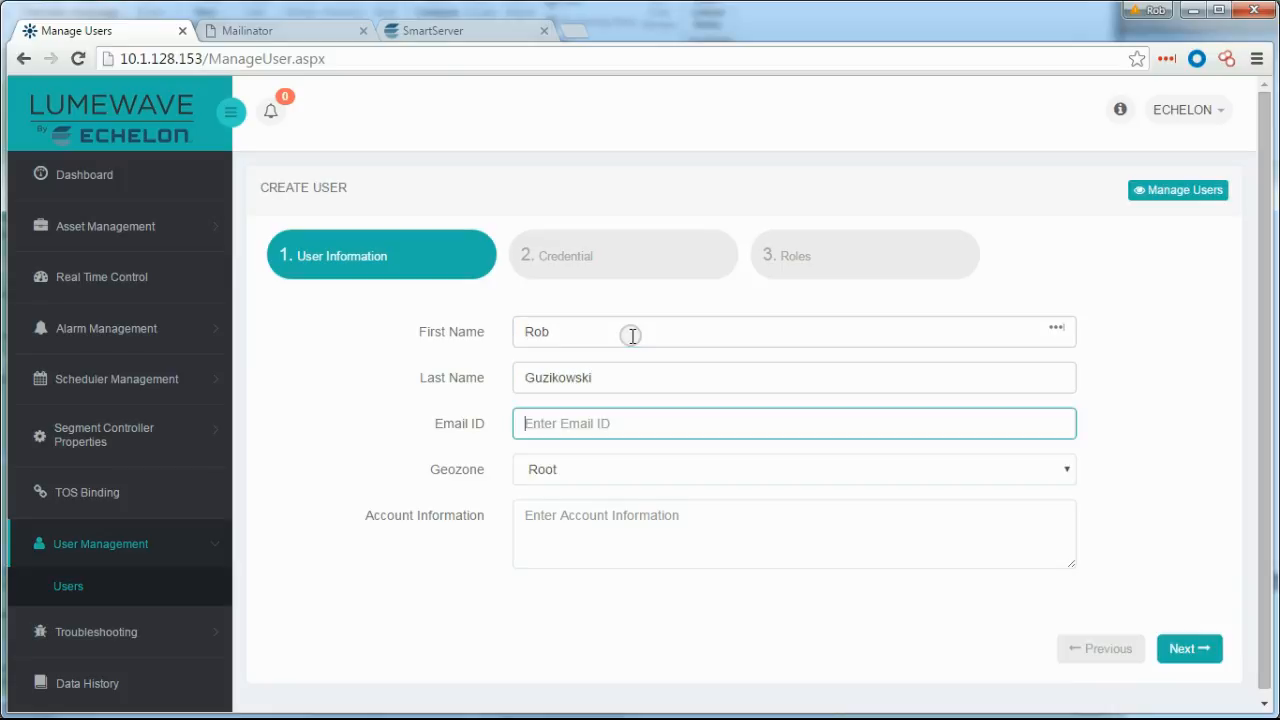
key(Tab)
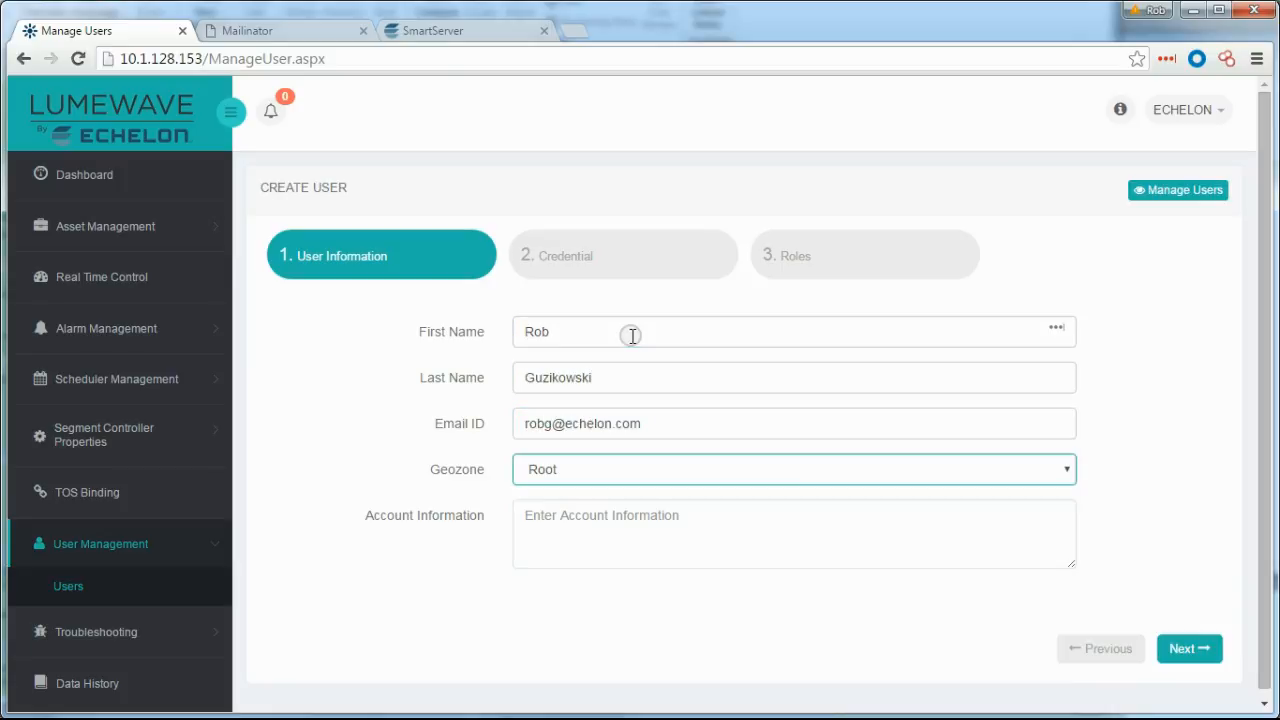
click(794, 468)
click(573, 597)
Fill in account information, then the login user name, password and password confirmation.
click(609, 499)
text(Admin User)
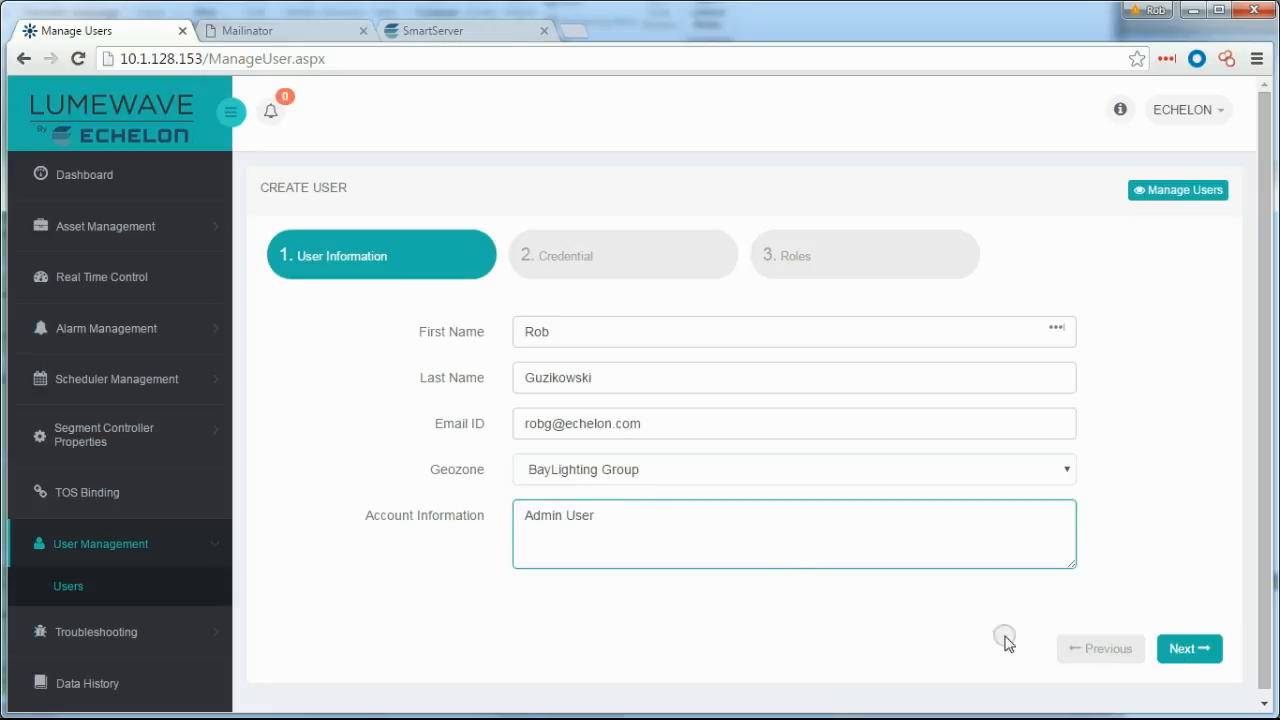
click(1189, 648)
click(628, 331)
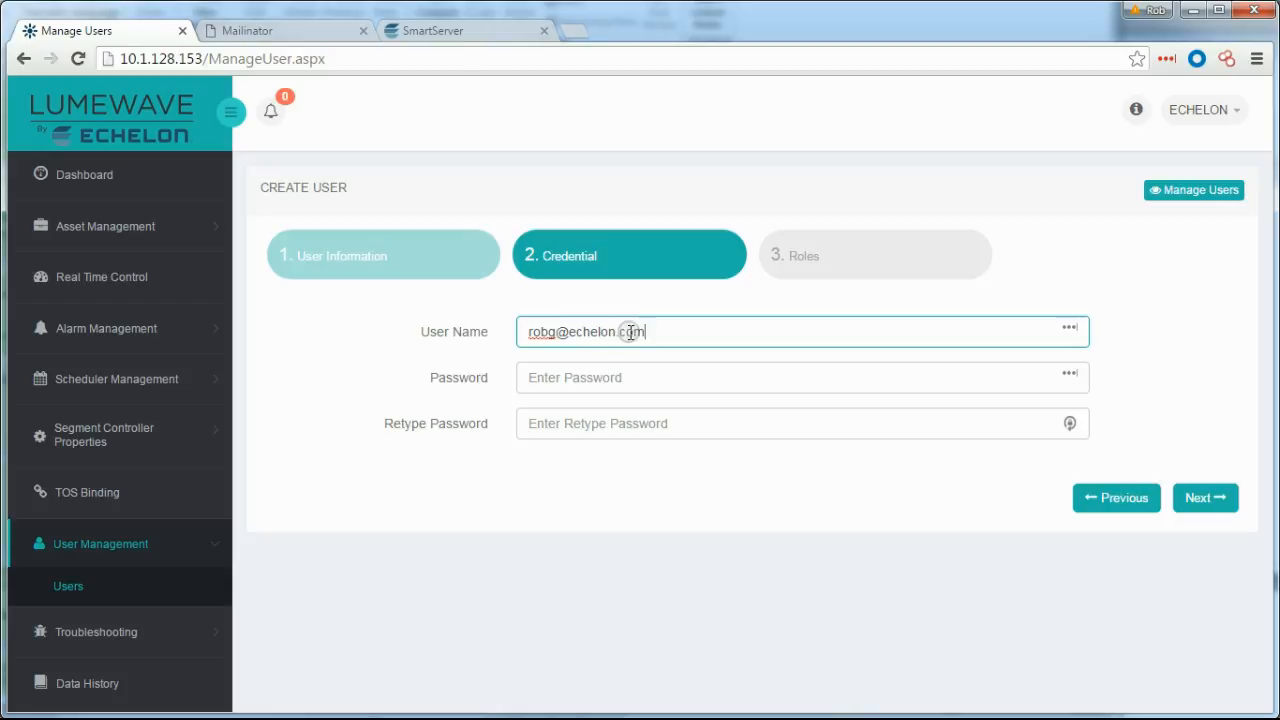
key(Tab)
text(ec)
key(Tab)
text(e)
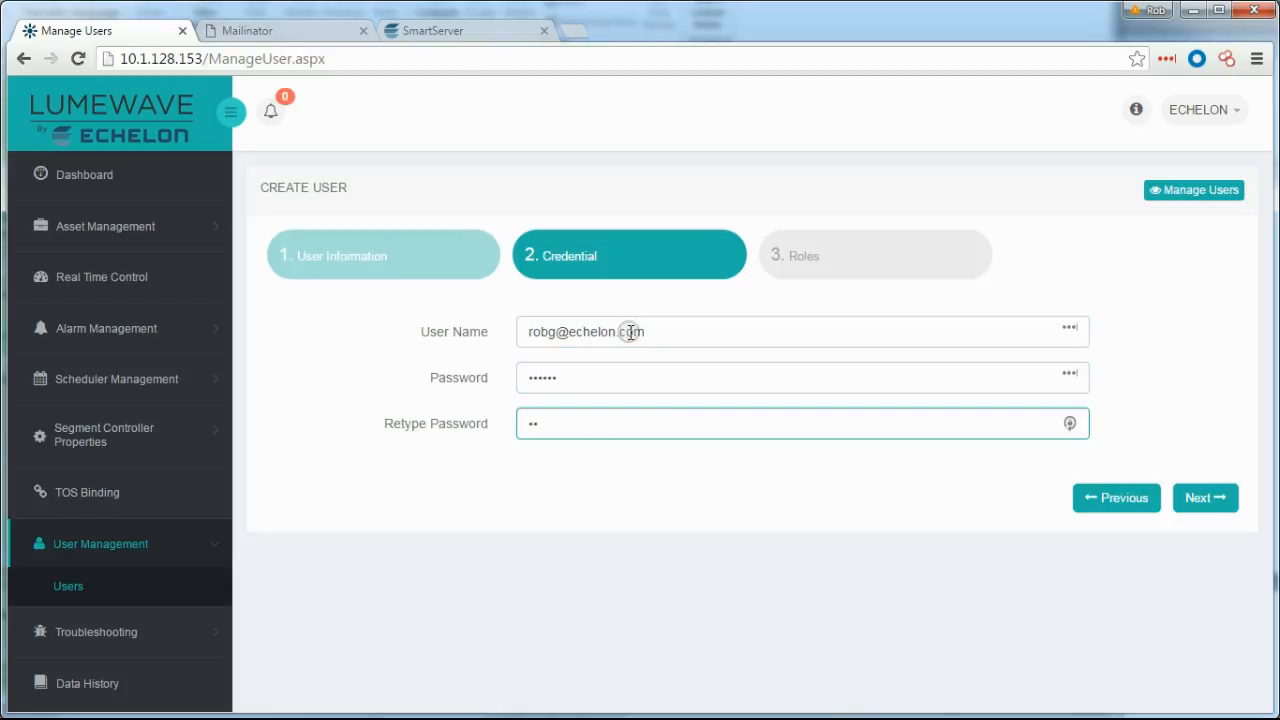
Give the user the Admin role, save it, and open the account menu.
click(1201, 508)
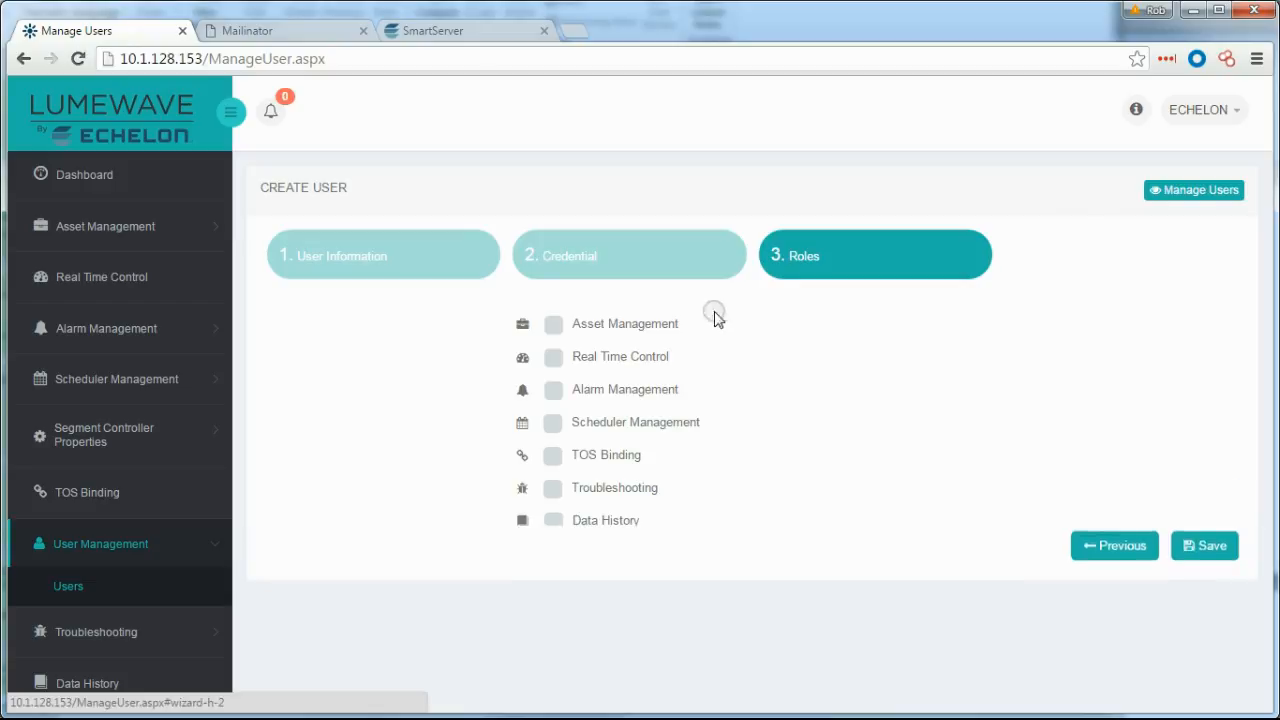
click(548, 588)
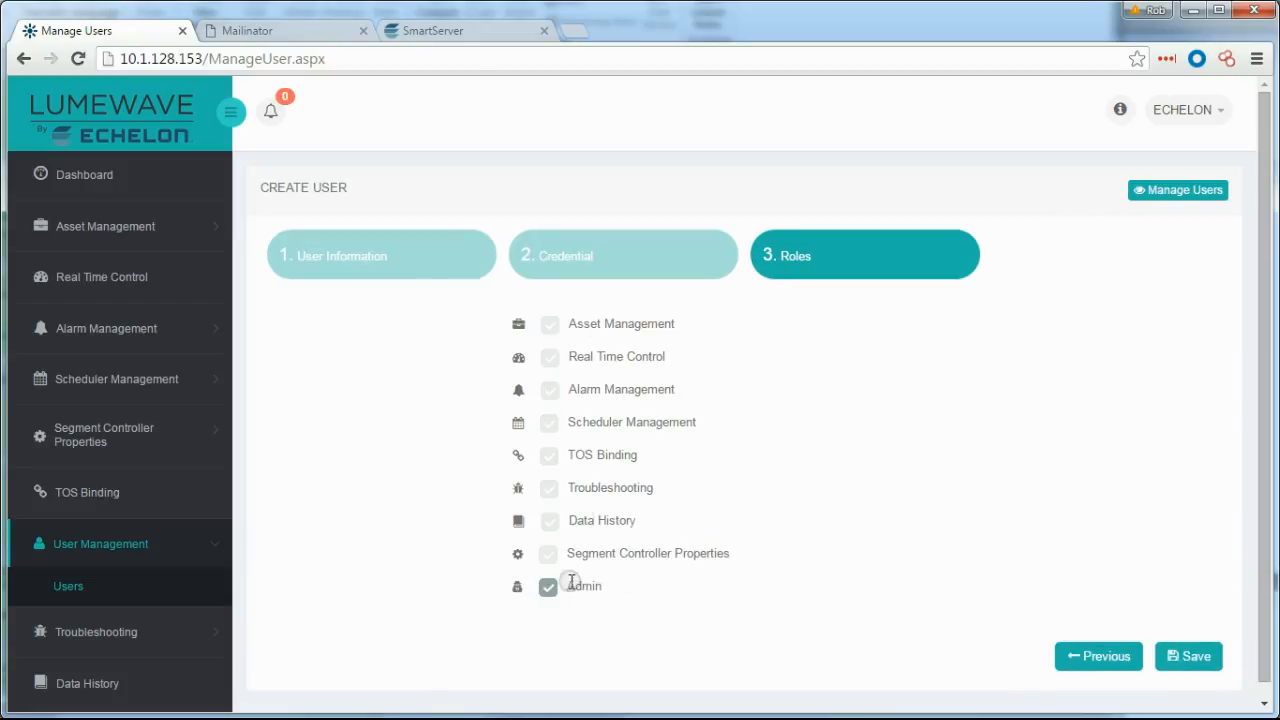
click(1190, 658)
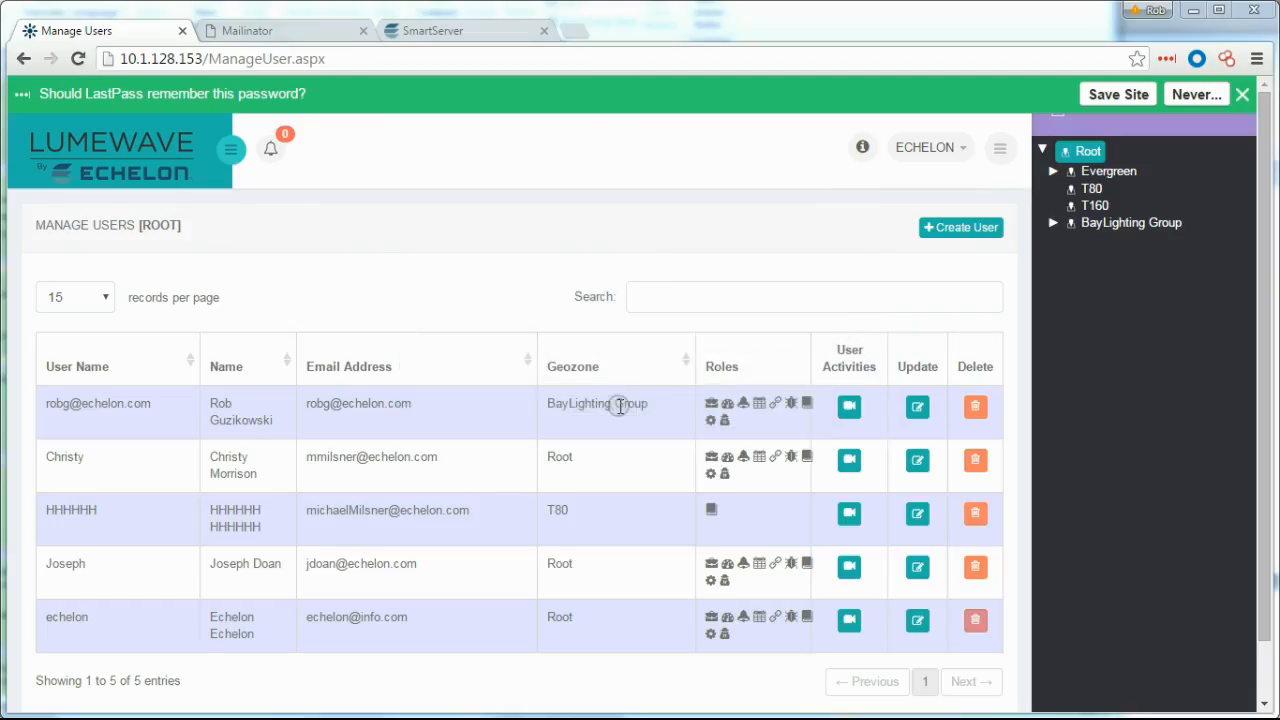
click(960, 145)
Log out and sign back in with the new admin account's password.
click(892, 324)
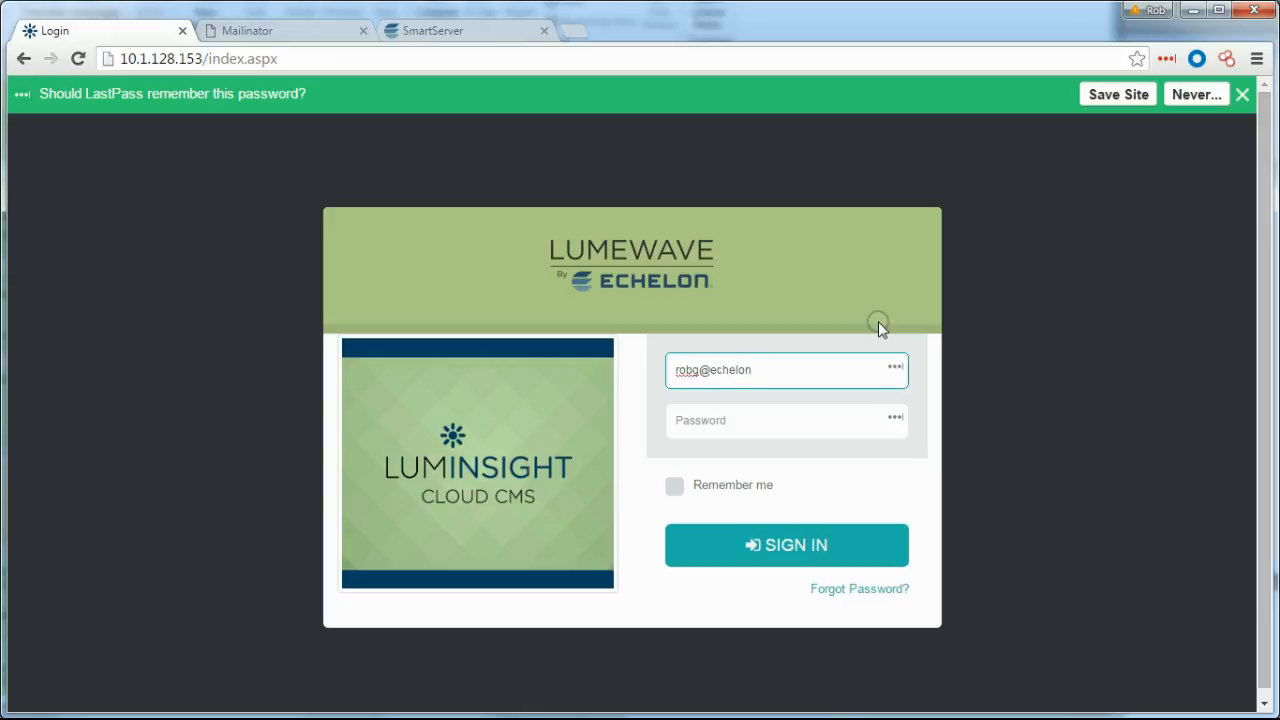
key(Tab)
text(••••••)
key(Return)
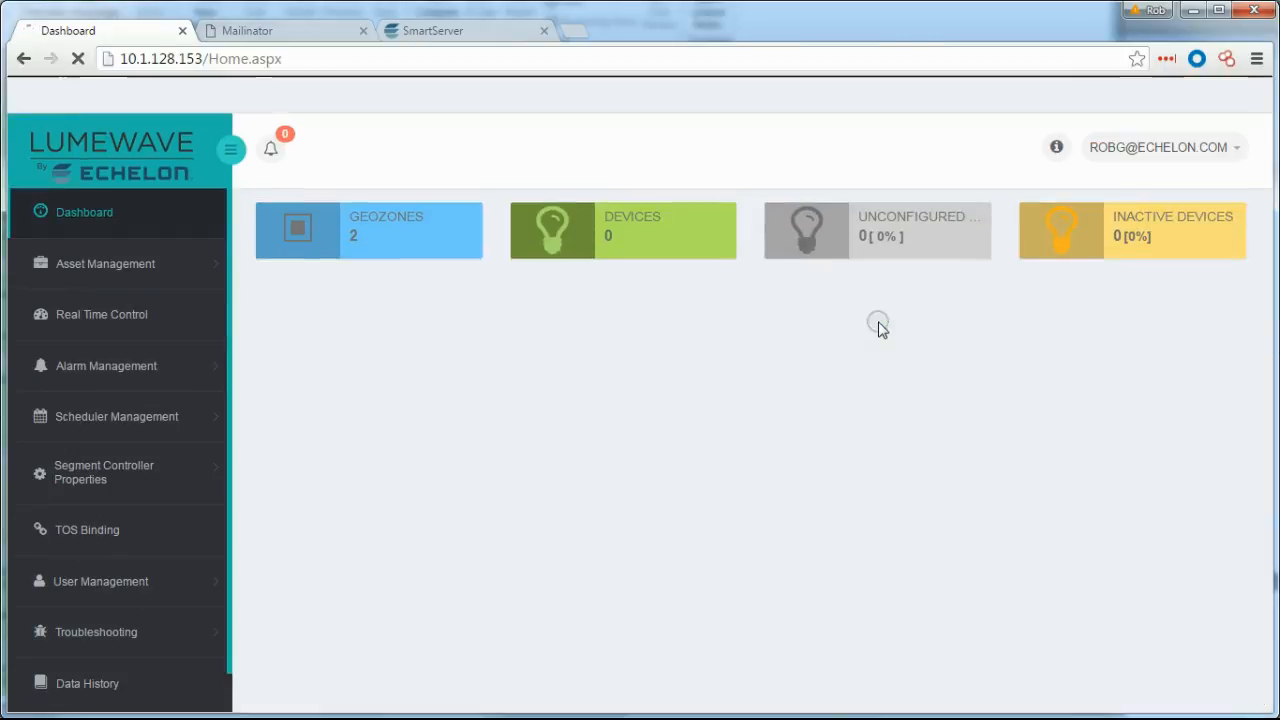
click(1243, 94)
Show the users list filtered to the 4300-Great America Pkwy geozone.
click(107, 546)
click(74, 459)
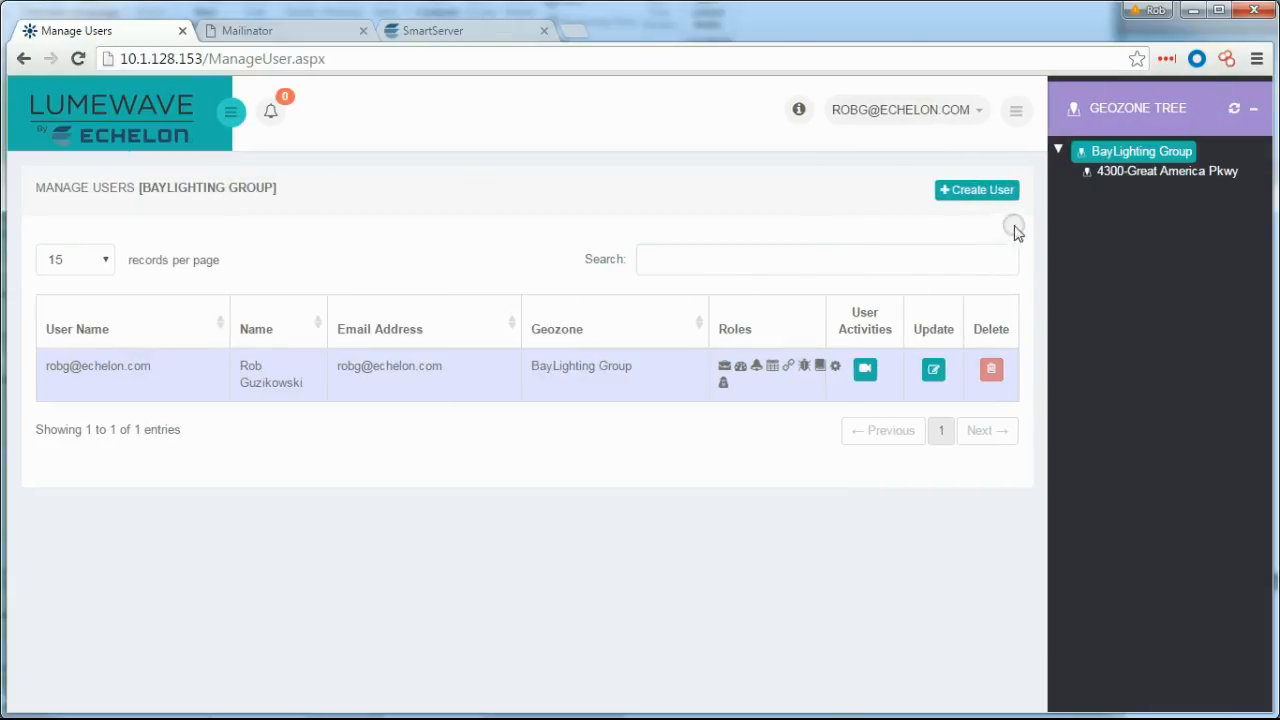
click(1156, 171)
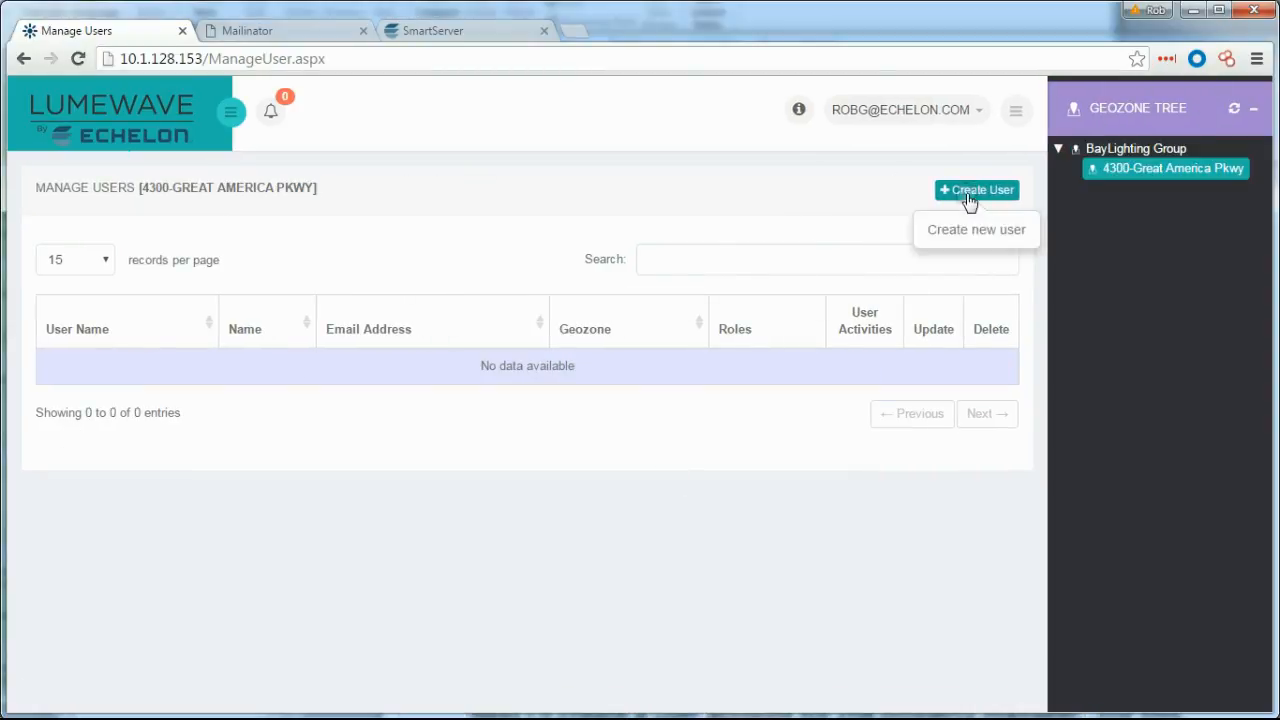
Start a new user with name and e-mail, assigned to 4300-Great America Pkwy.
click(969, 195)
key(Tab)
text(W)
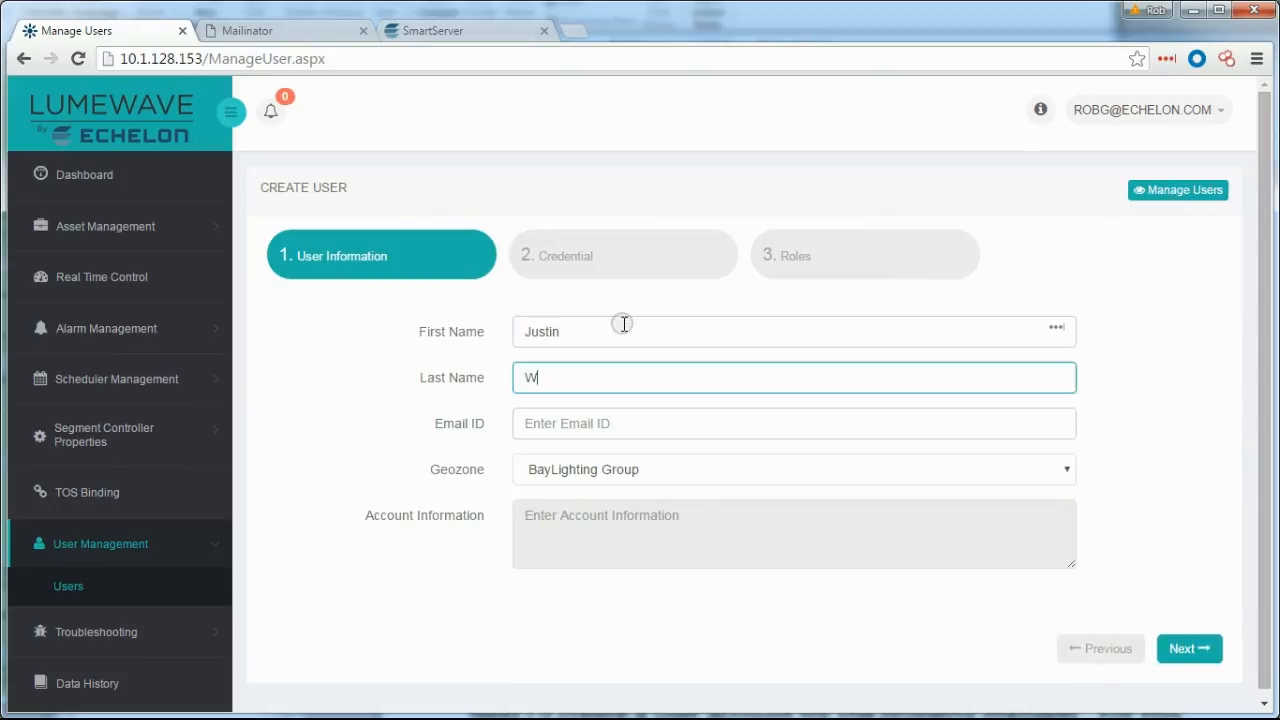
key(Tab)
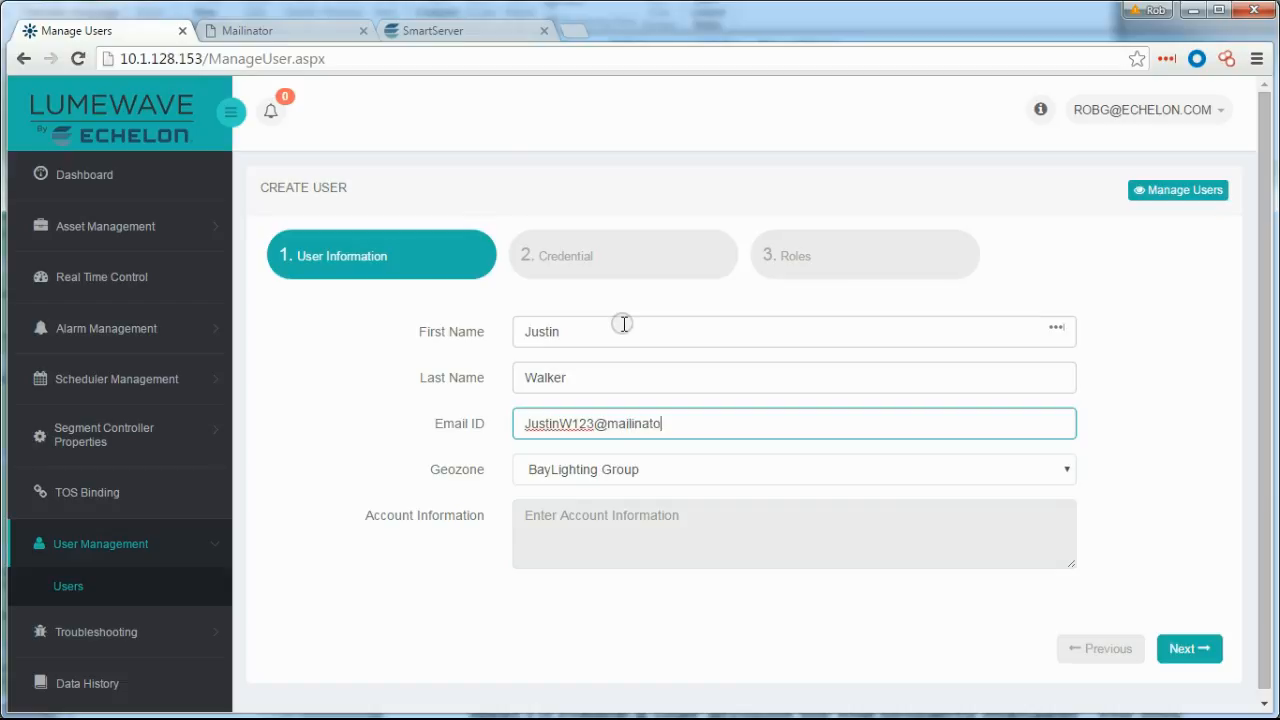
click(709, 472)
click(654, 527)
Enter the new user's login name, password and password confirmation.
click(1195, 648)
click(656, 335)
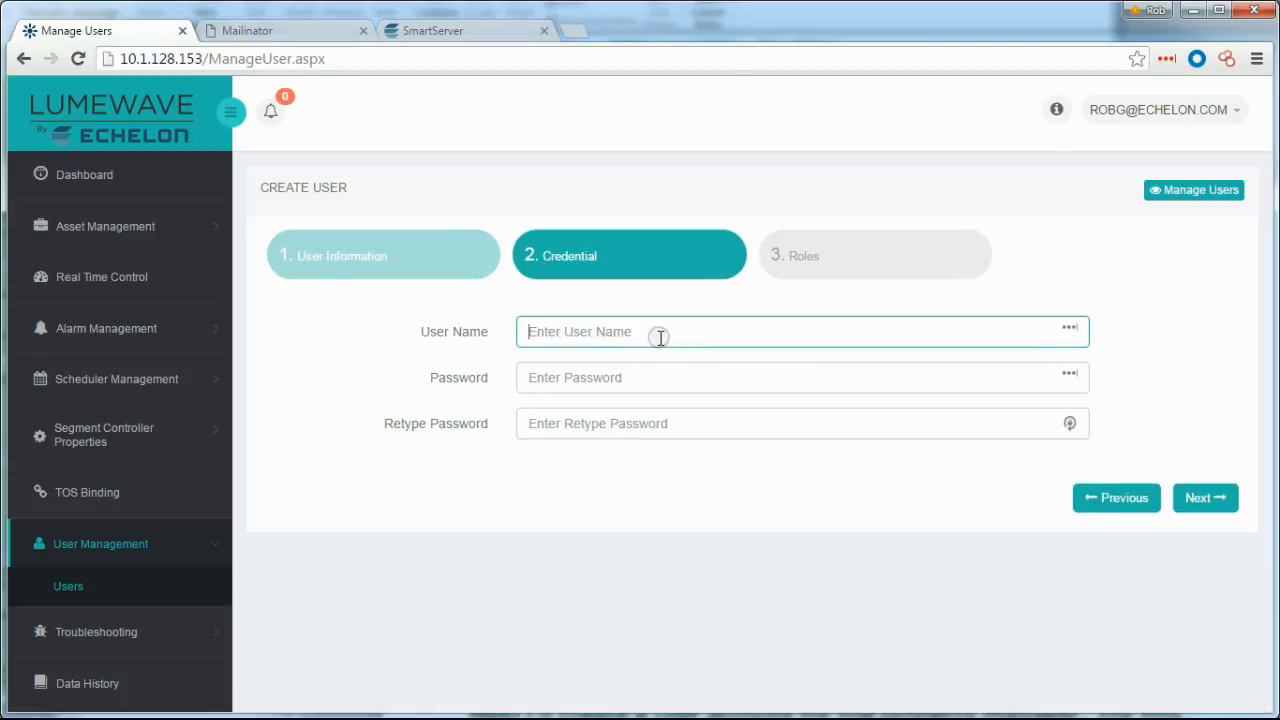
key(Tab)
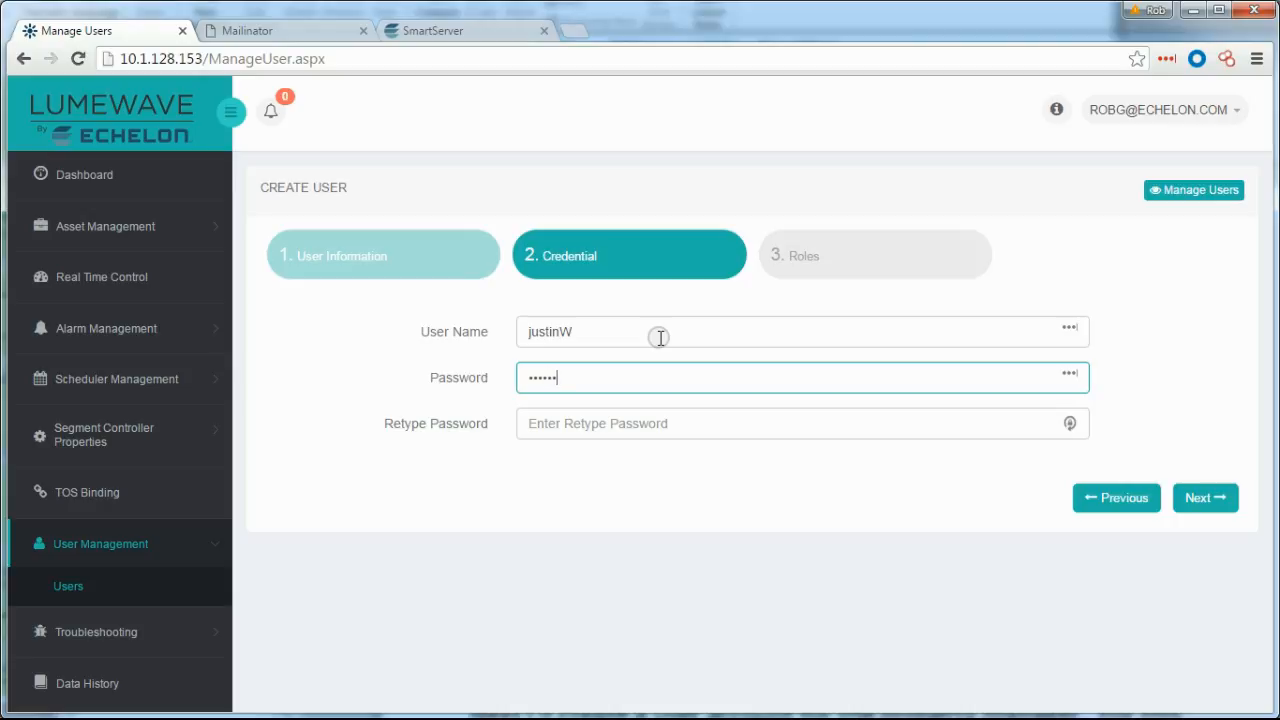
key(Tab)
text(**)
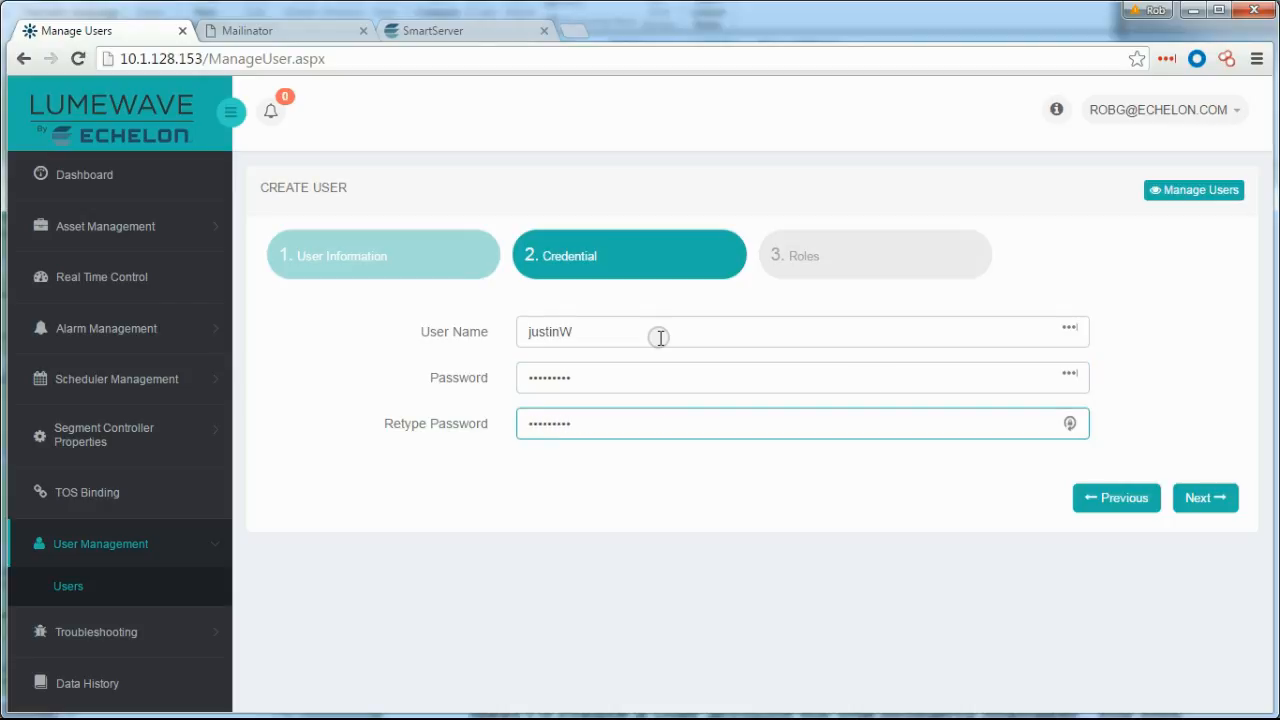
Grant Real Time Control, Alarm, Scheduler, Troubleshooting, Data History and Controller Properties roles, then save.
click(1203, 497)
click(550, 357)
click(550, 390)
click(556, 430)
click(549, 488)
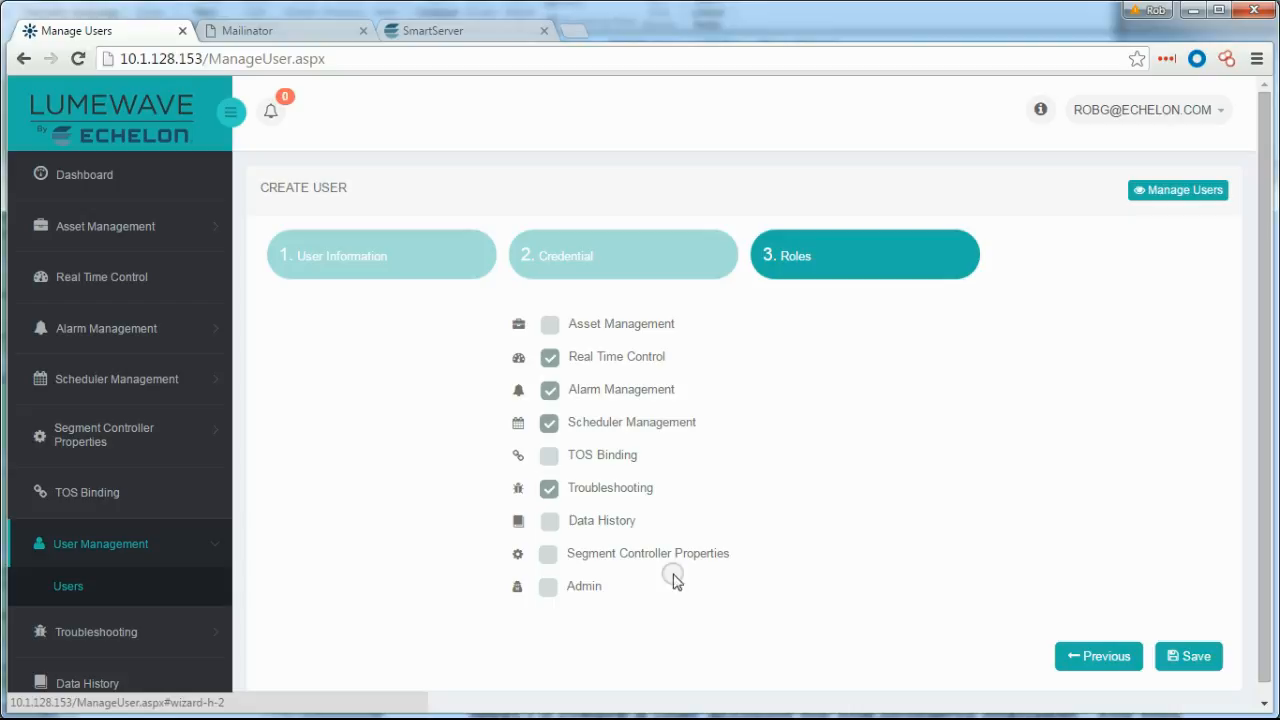
click(549, 522)
click(548, 554)
click(1189, 656)
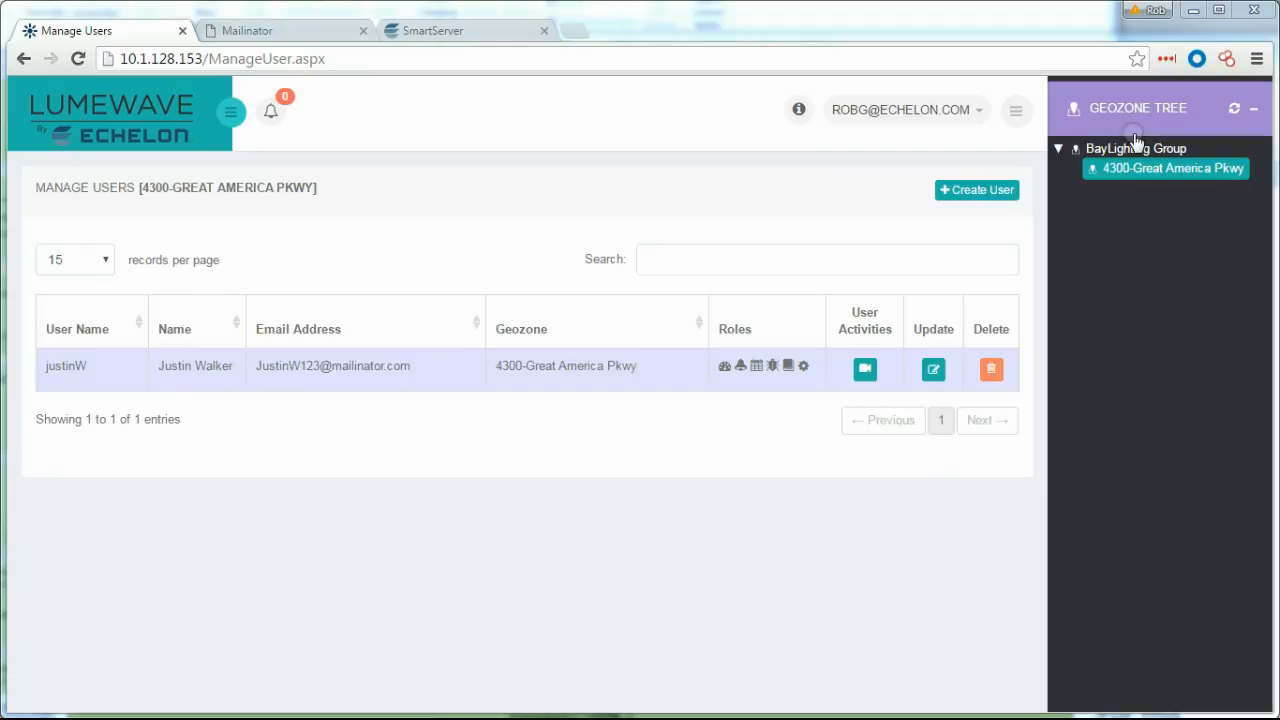
Show BayLighting Group's users, then go to the Import Devices page.
click(1135, 150)
click(230, 112)
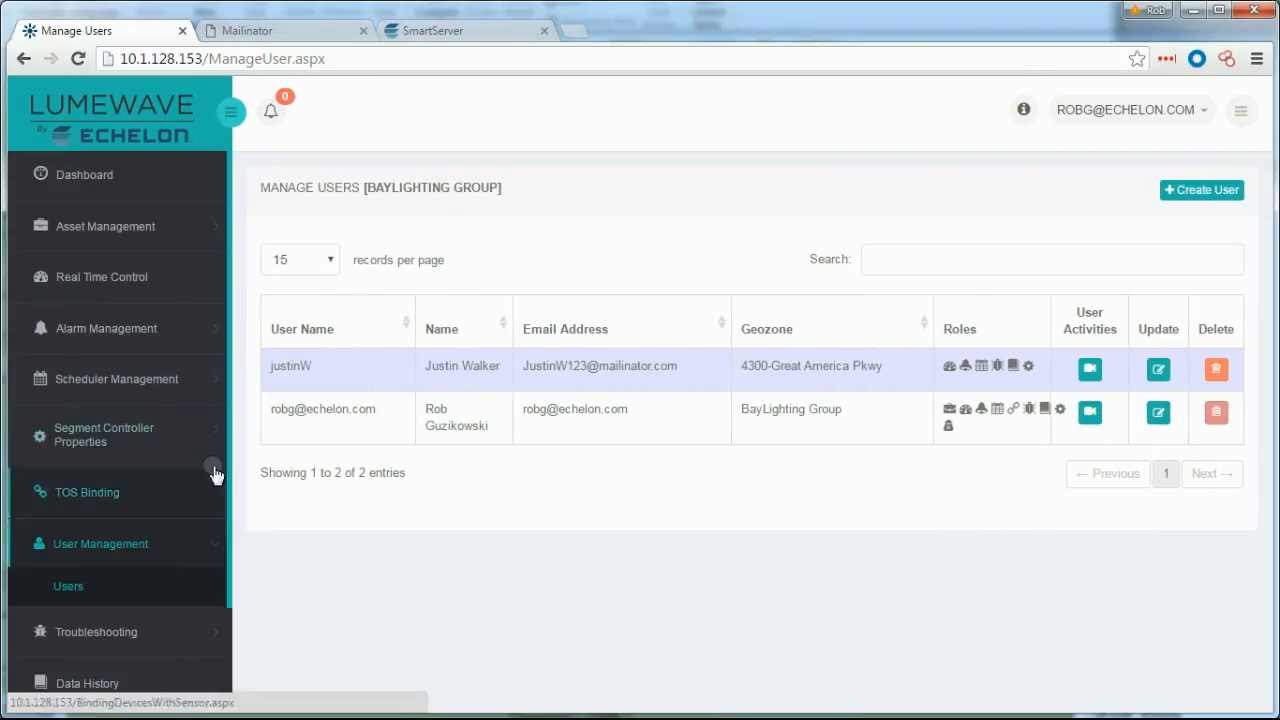
click(106, 223)
click(100, 416)
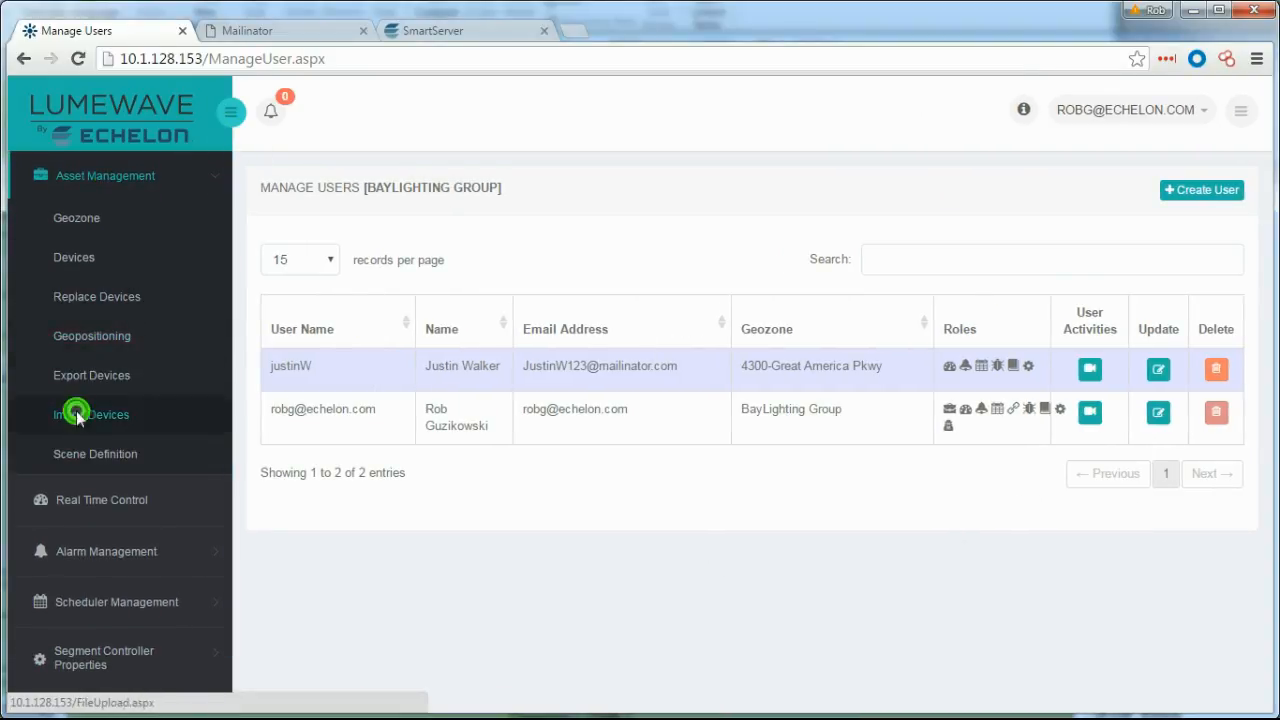
Load the file 4300 GreatAmerica Pkwy.erdp for import.
click(335, 247)
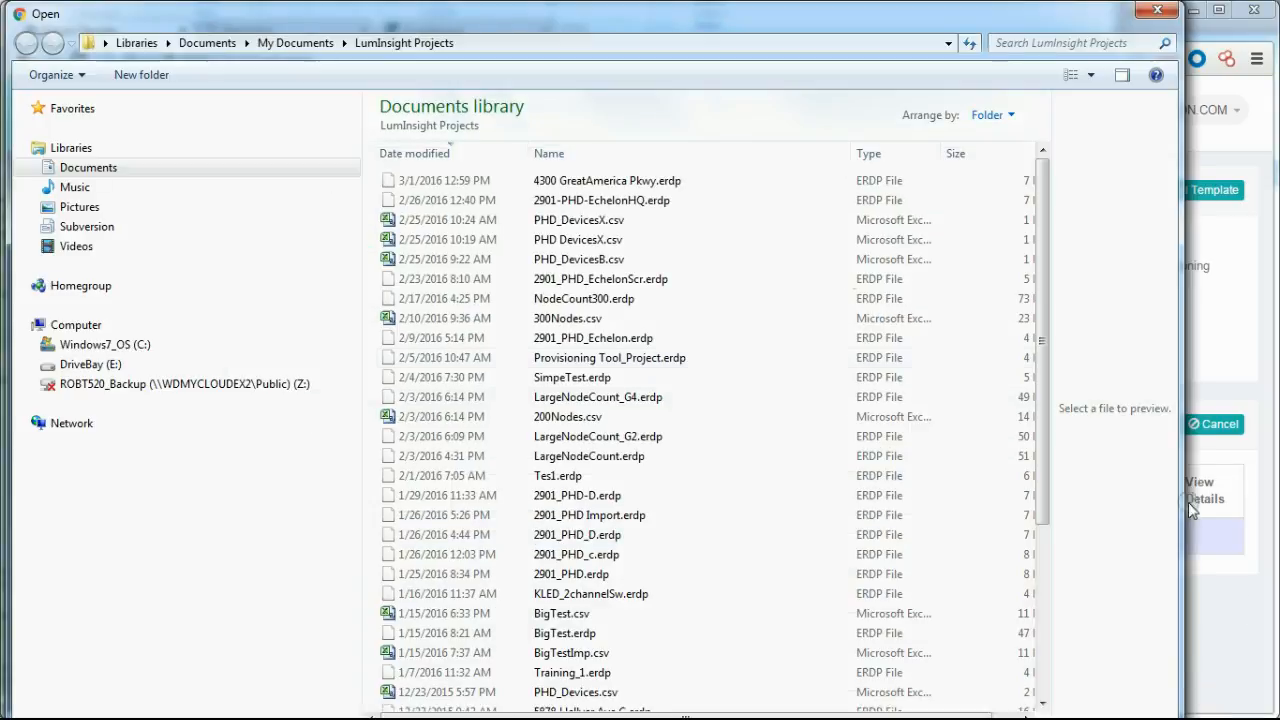
click(655, 183)
key(Return)
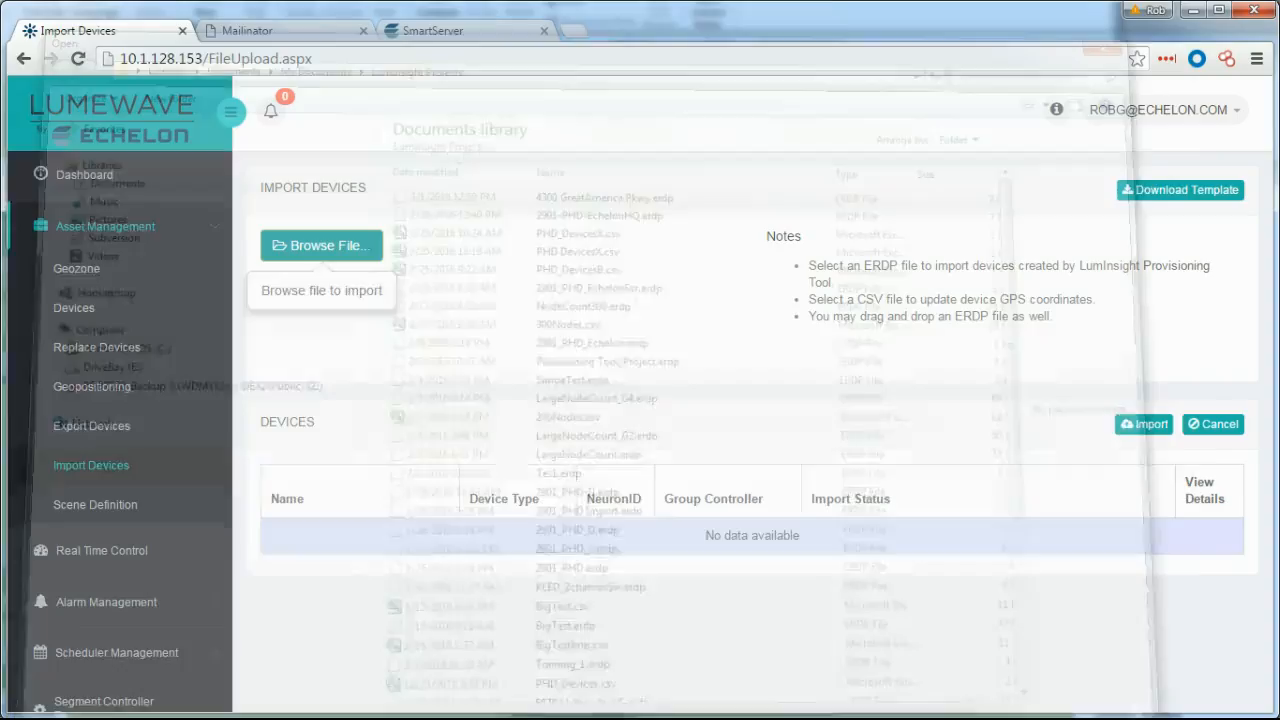
drag(1272, 436, 1272, 540)
Import the devices into 4300-Great America Pkwy, keeping the ERDP file's coordinates.
click(634, 284)
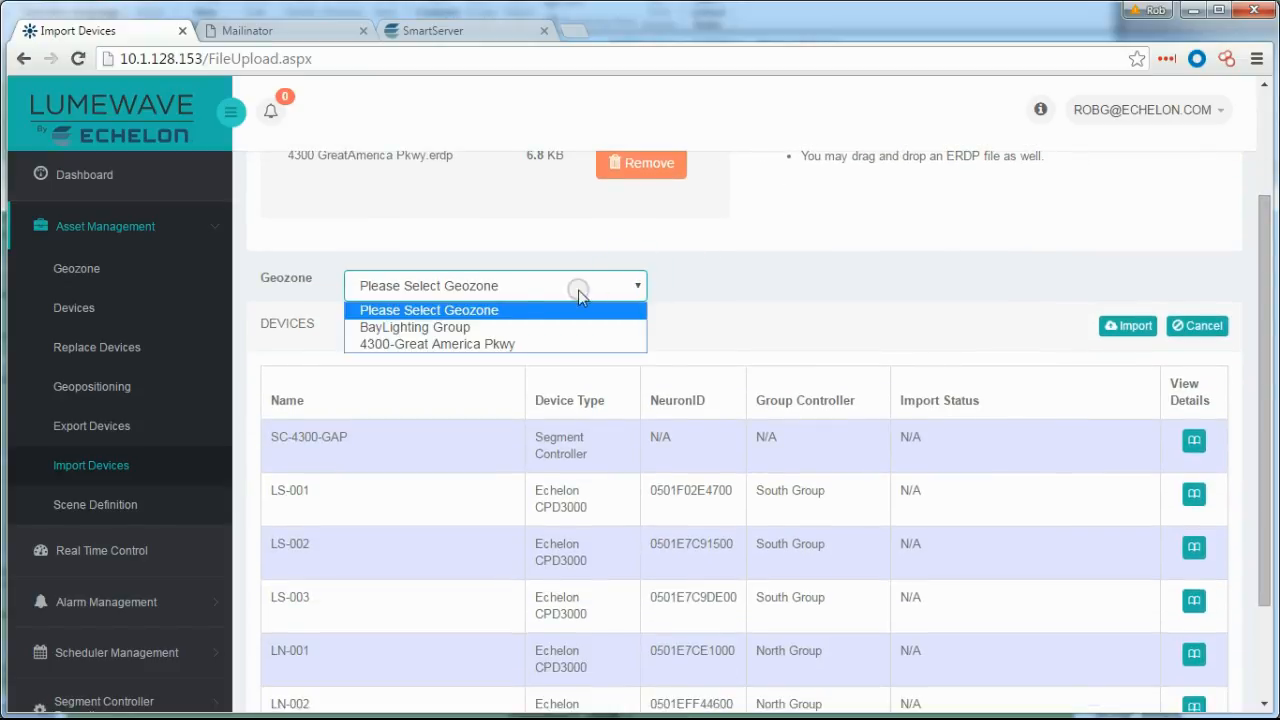
click(452, 341)
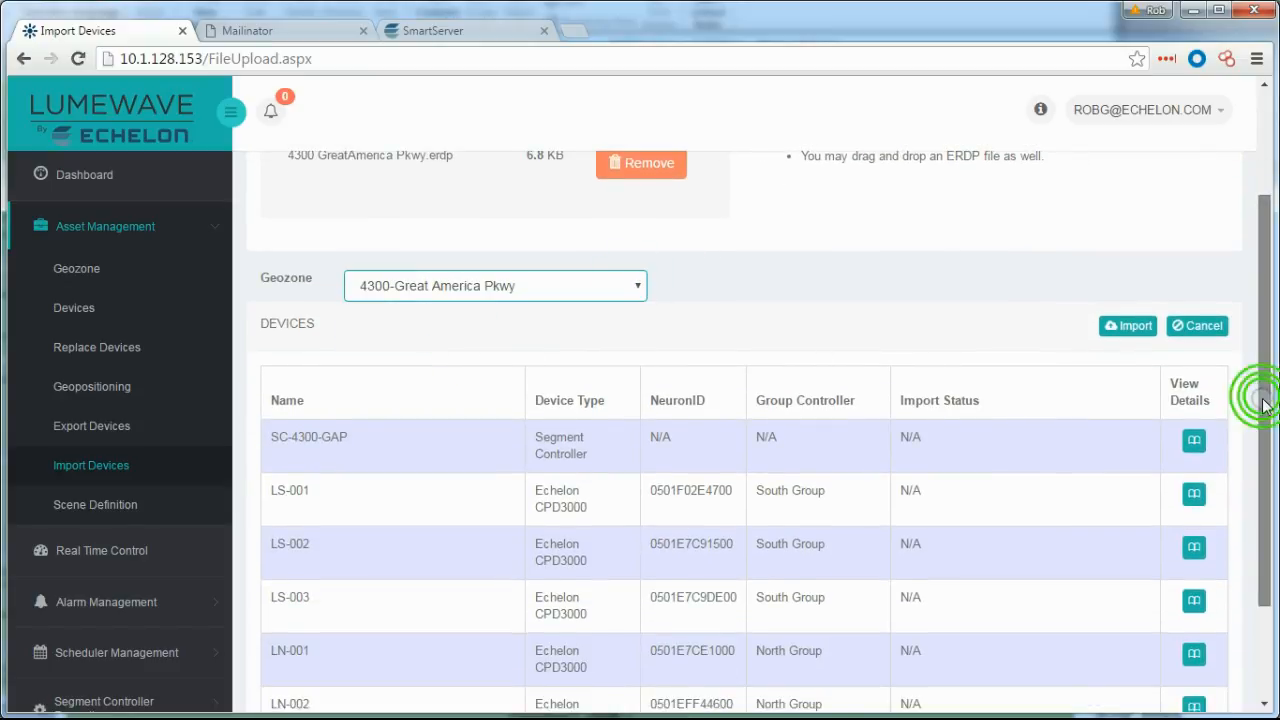
drag(1262, 391, 1262, 461)
click(1124, 213)
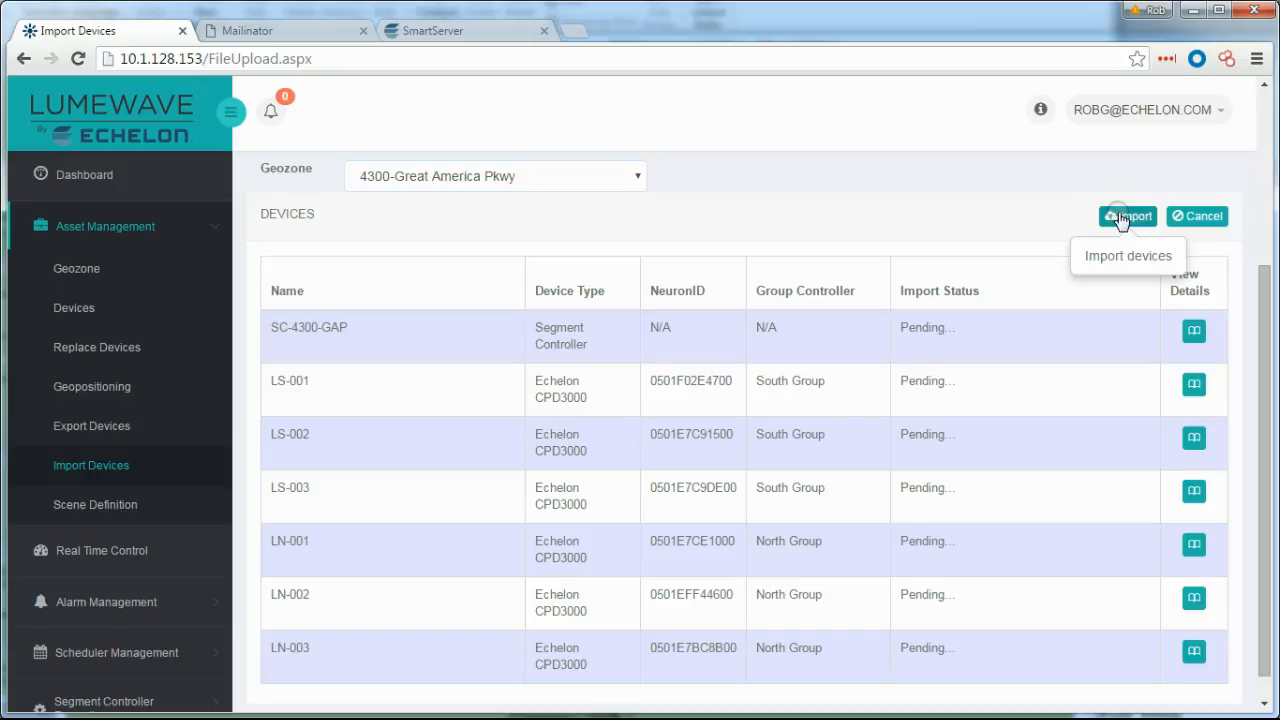
click(347, 189)
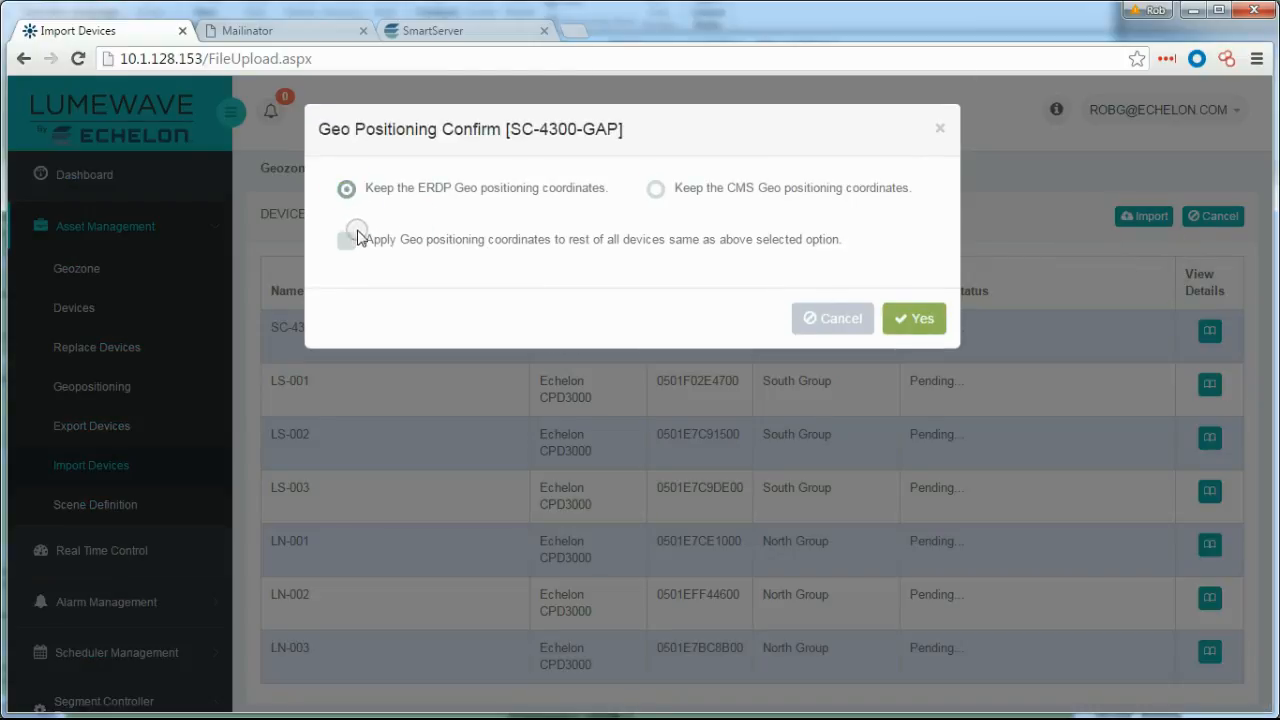
click(921, 323)
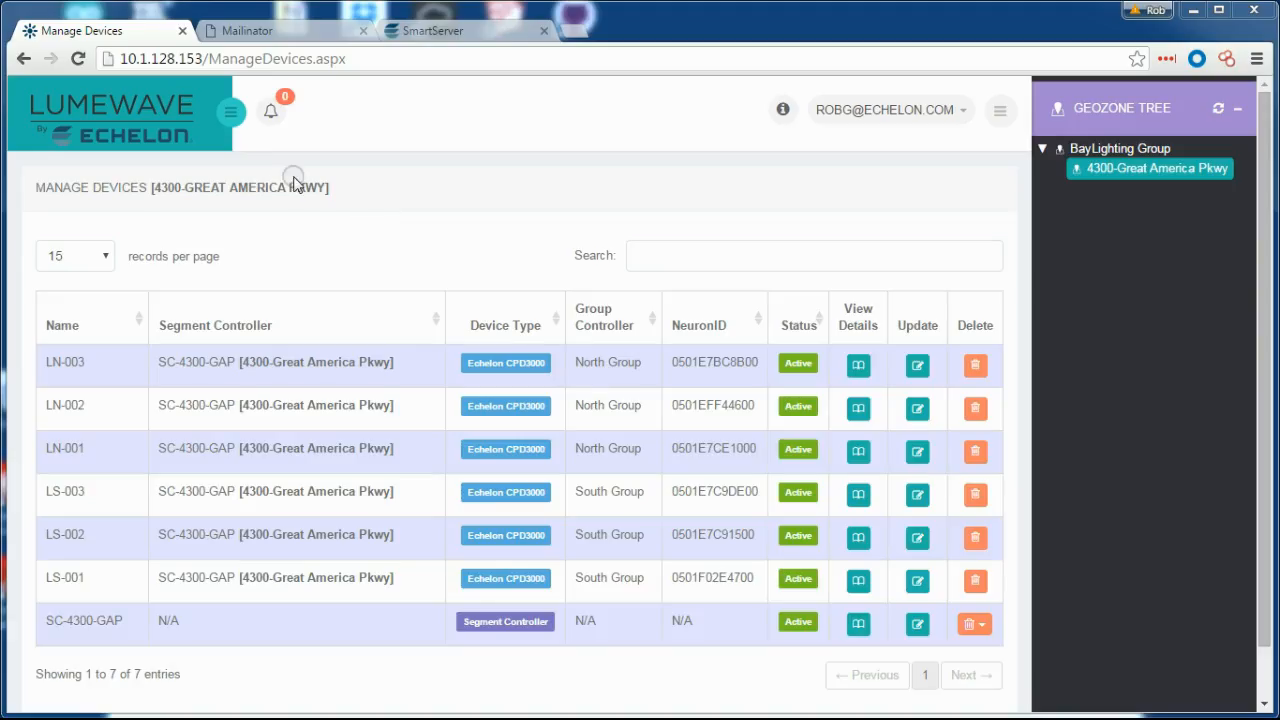
click(228, 114)
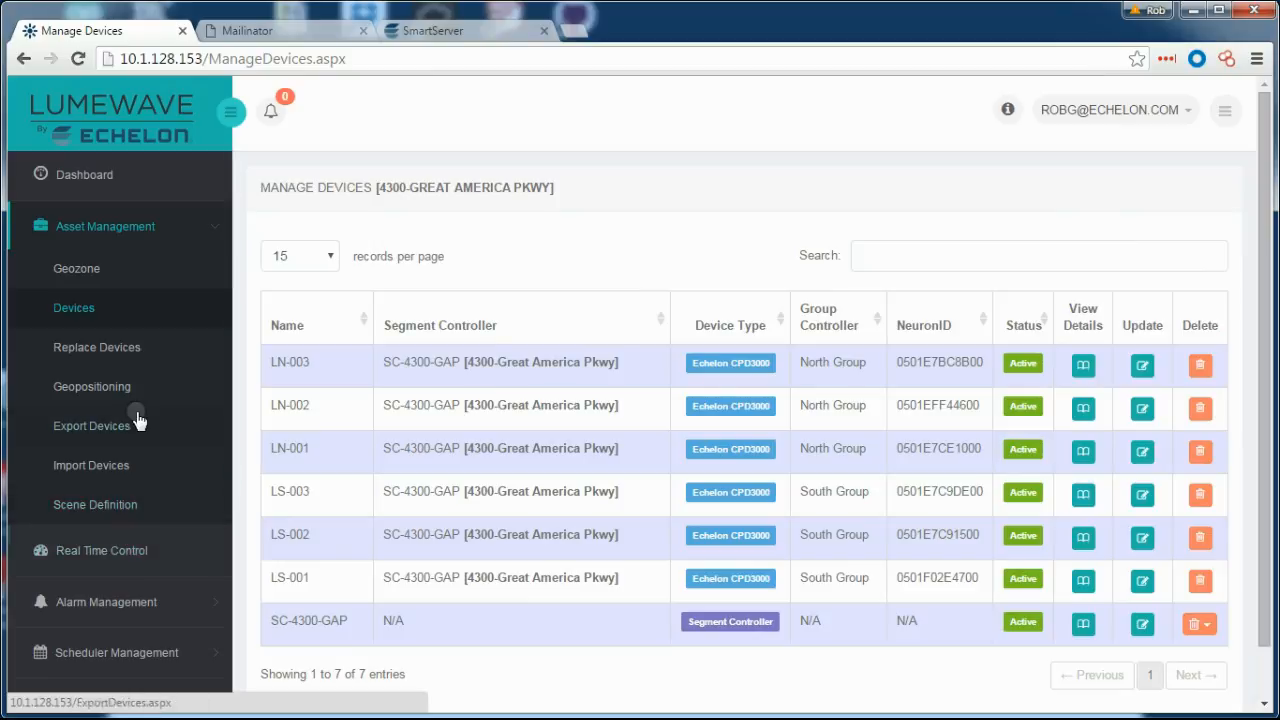
scroll(134, 414, down, 3)
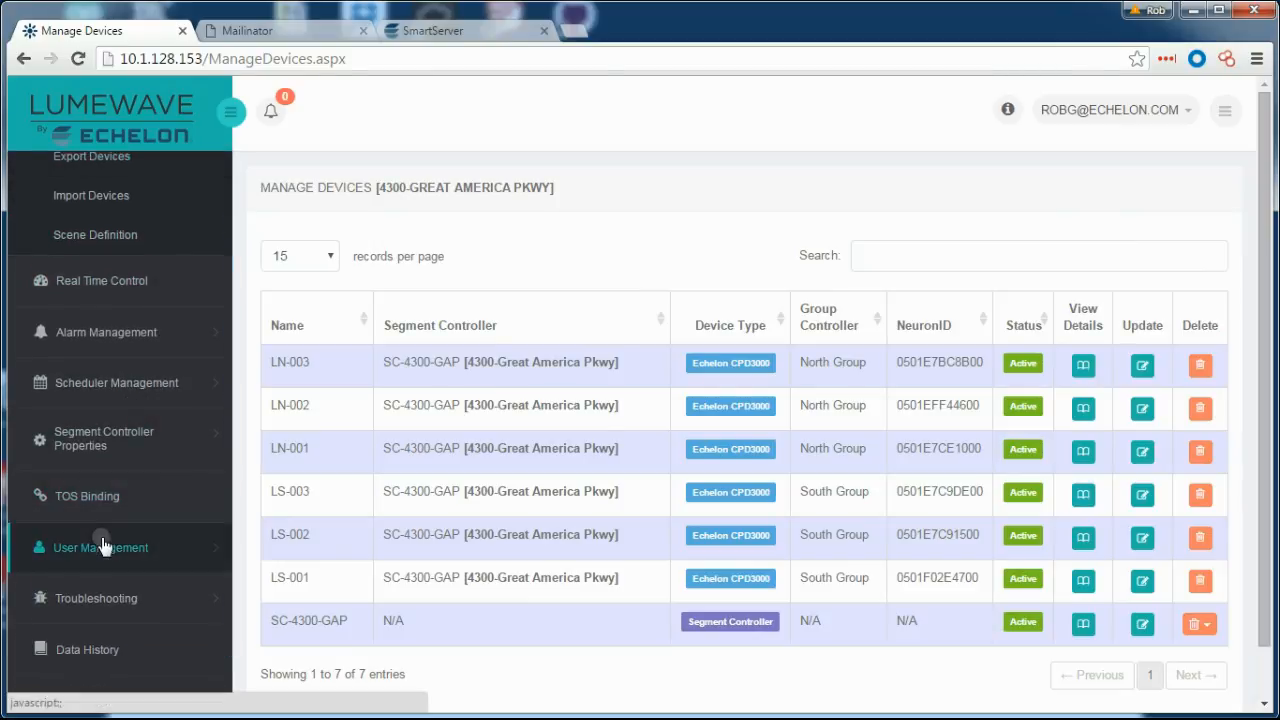
click(104, 540)
click(112, 468)
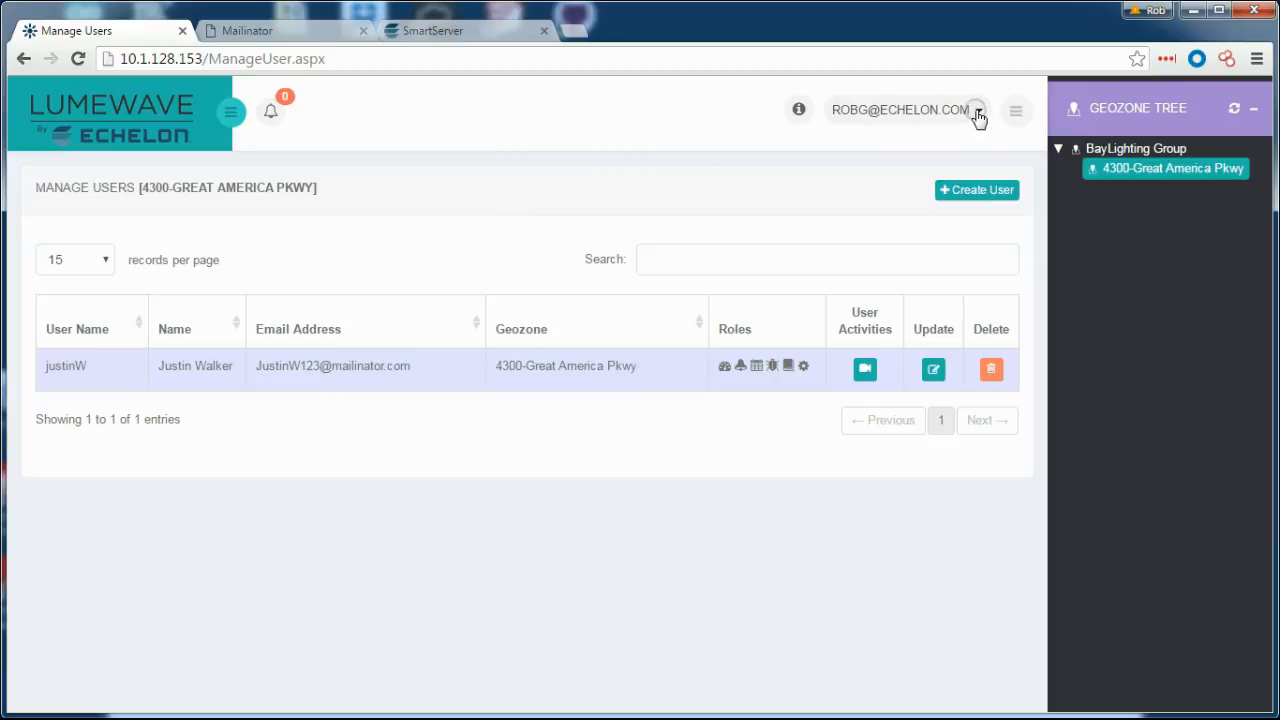
click(979, 112)
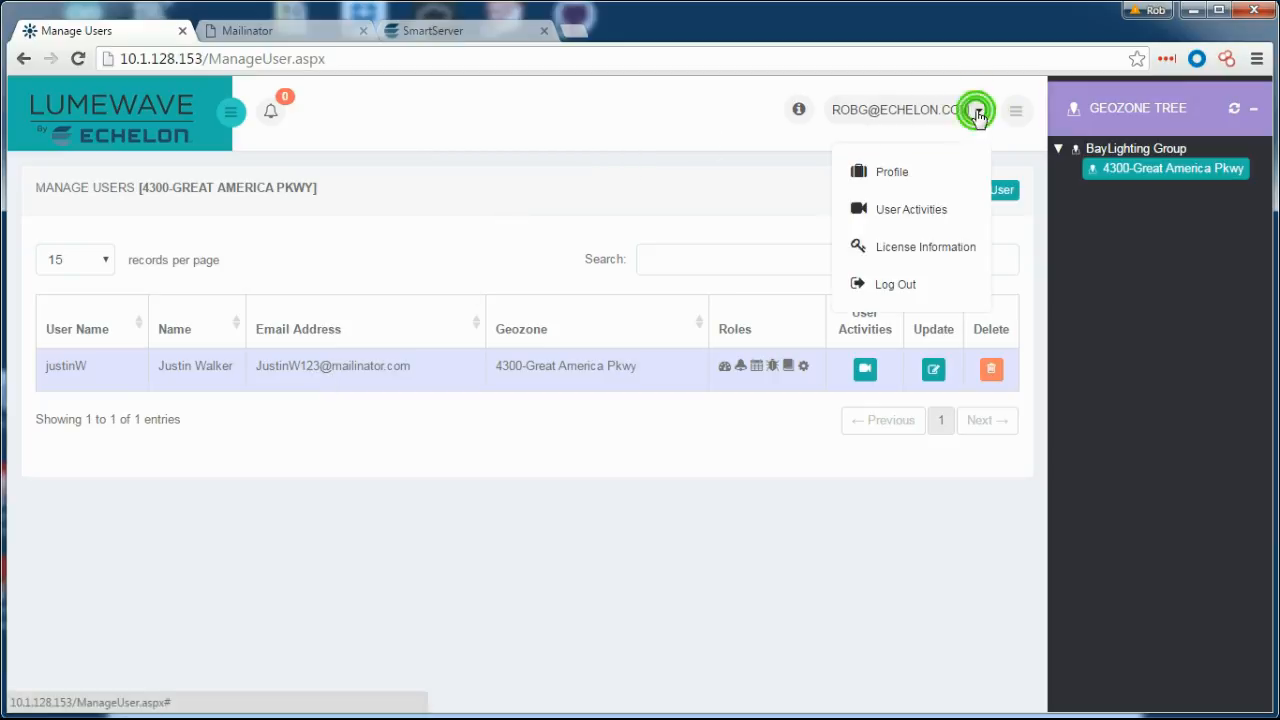
click(902, 216)
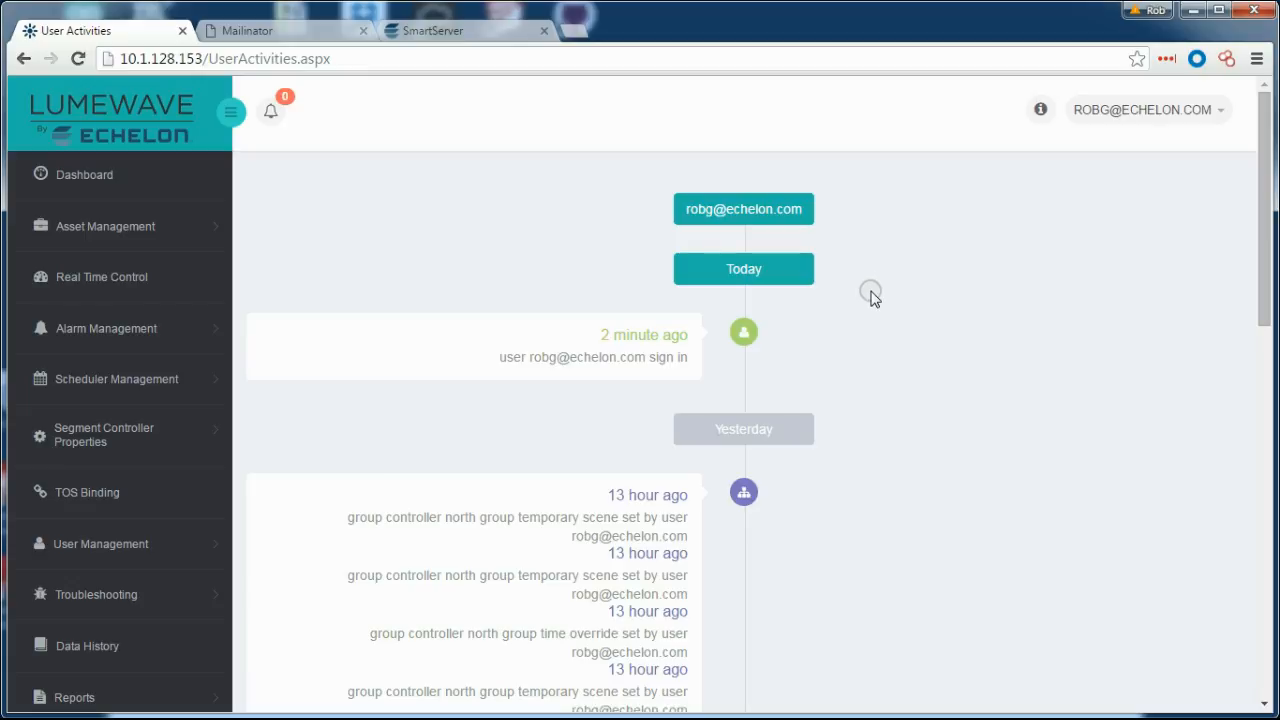
scroll(870, 296, down, 3)
scroll(870, 296, down, 2)
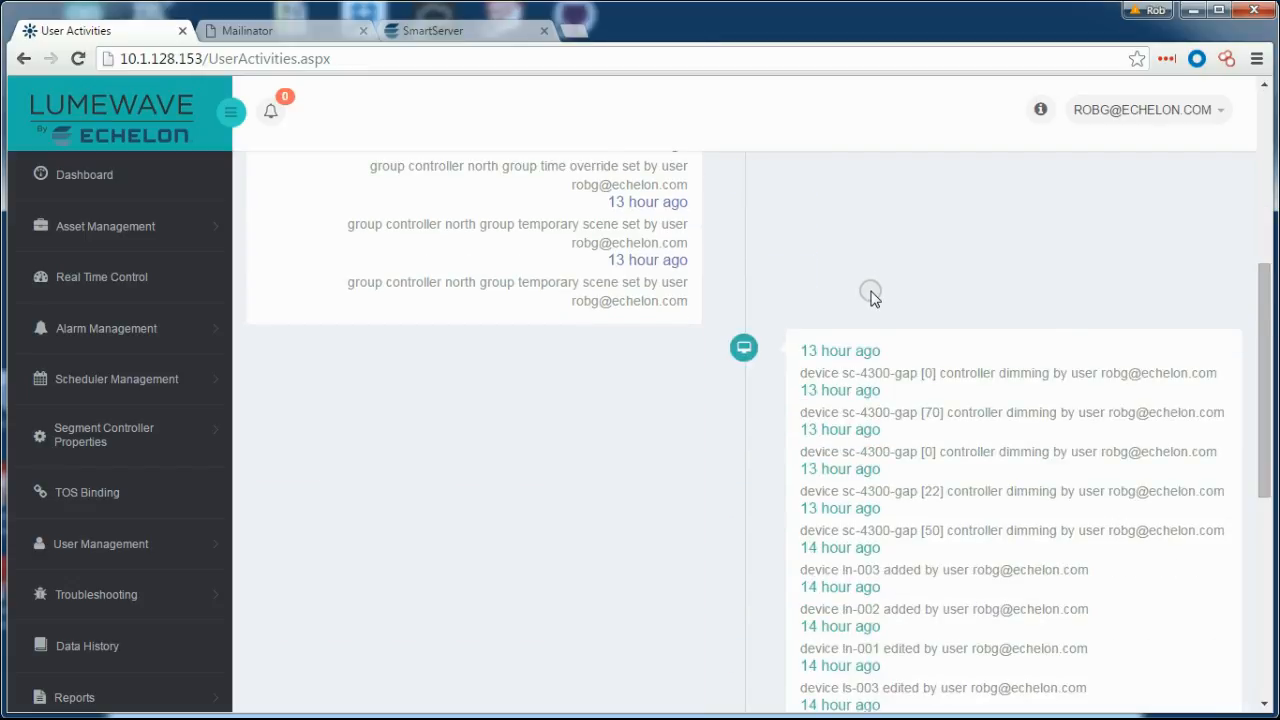
scroll(870, 296, down, 4)
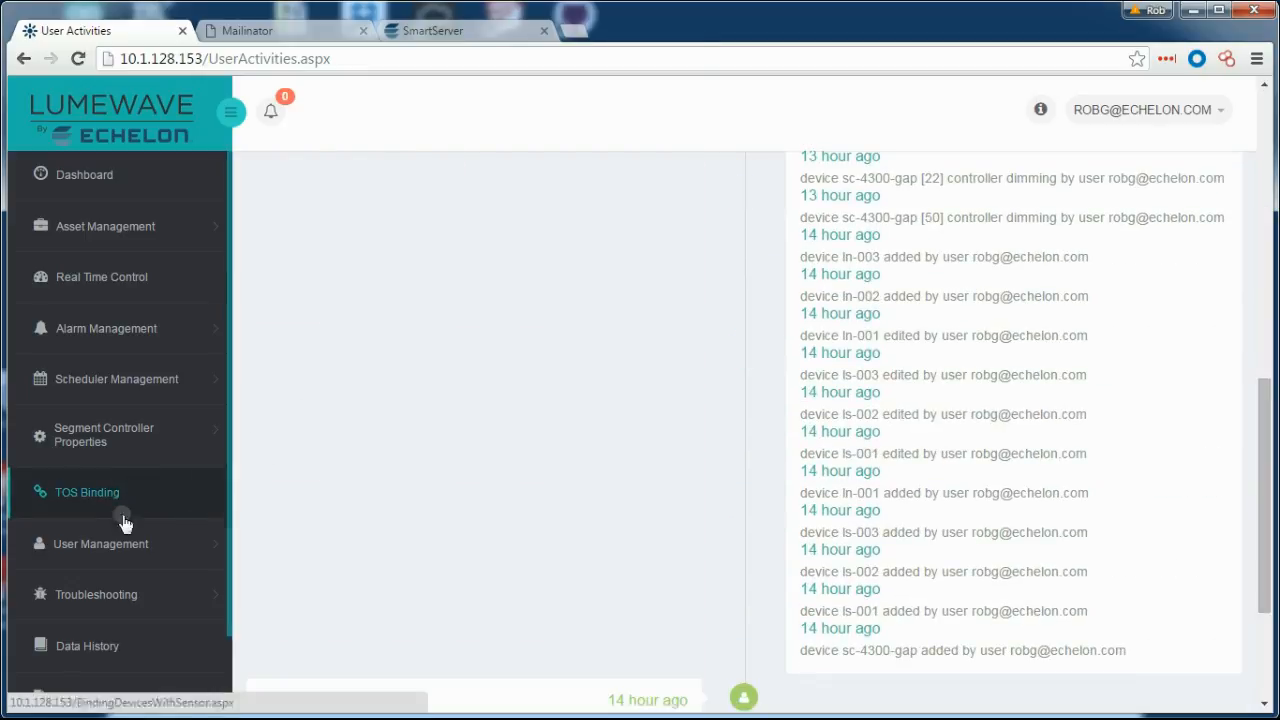
click(137, 566)
click(109, 470)
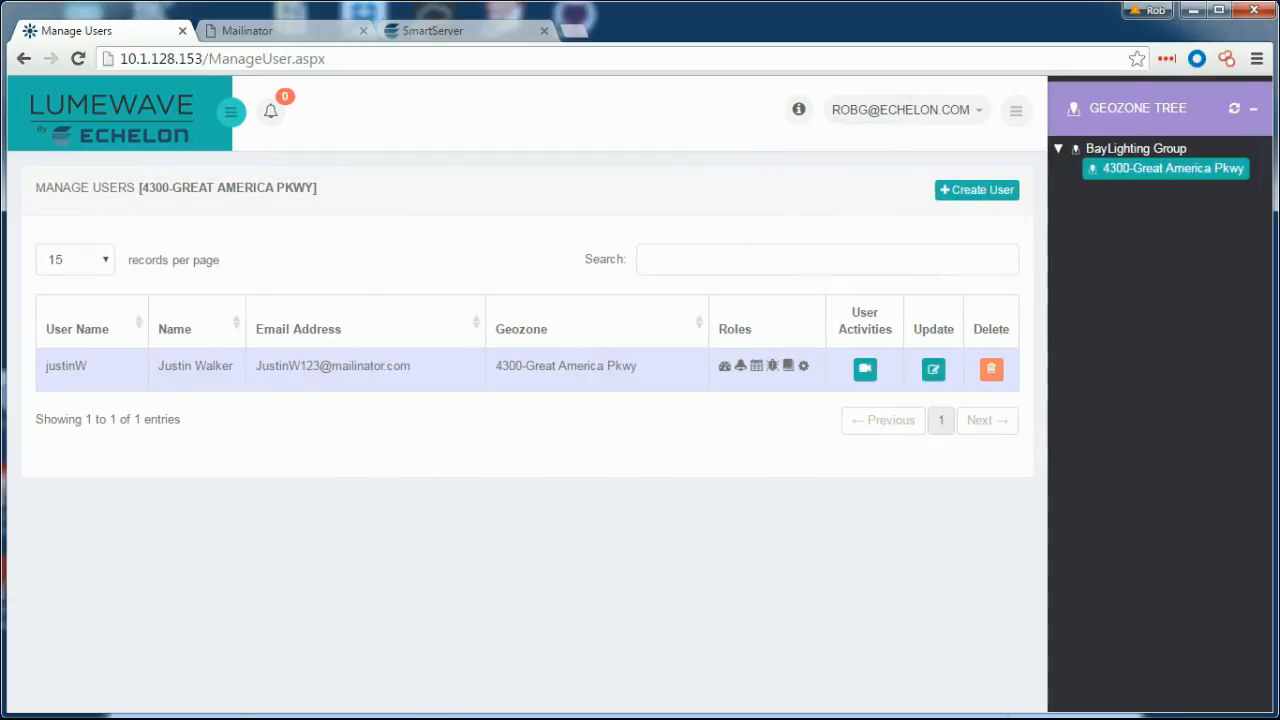
Start a new dimming profile named NorthProfile with a purple colour.
click(230, 111)
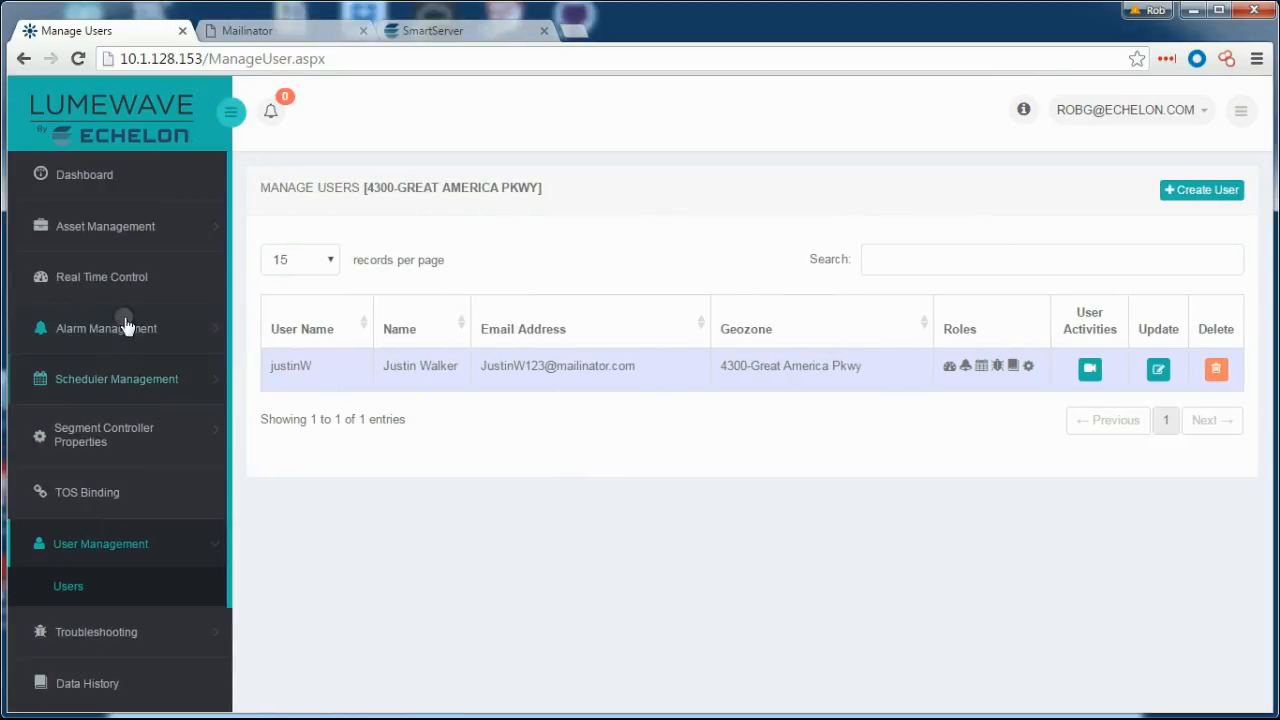
click(70, 378)
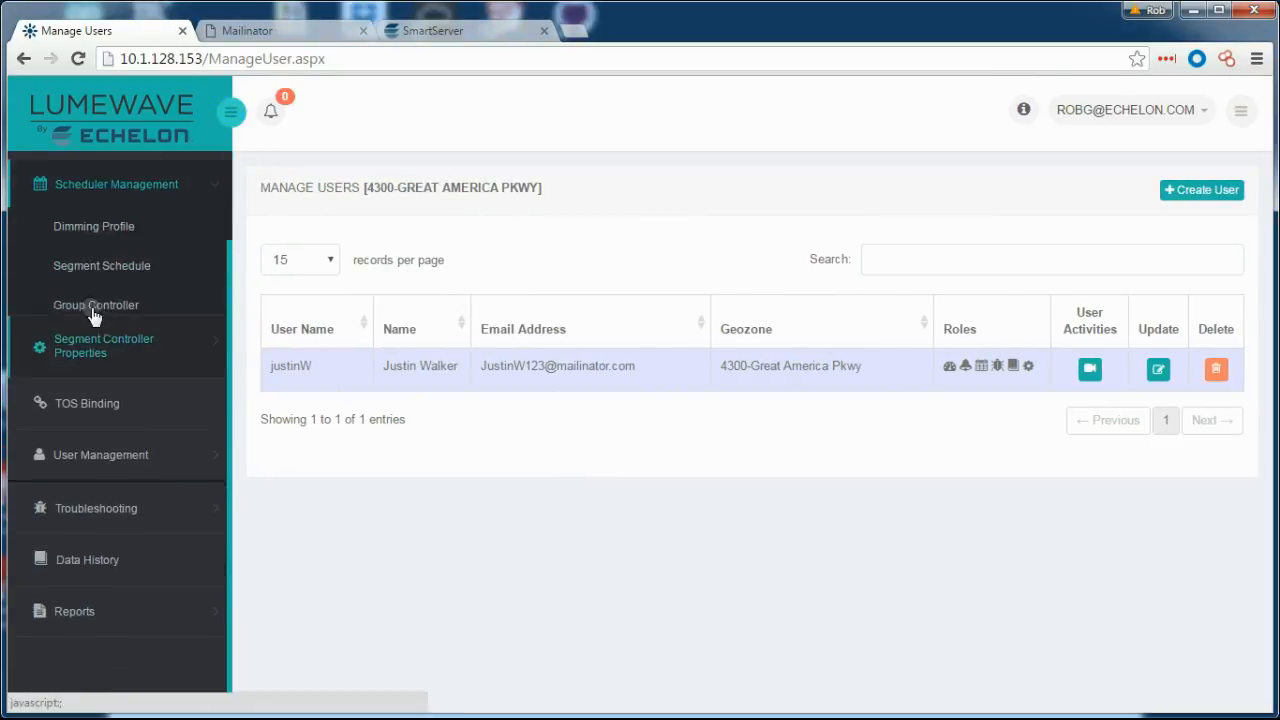
click(83, 227)
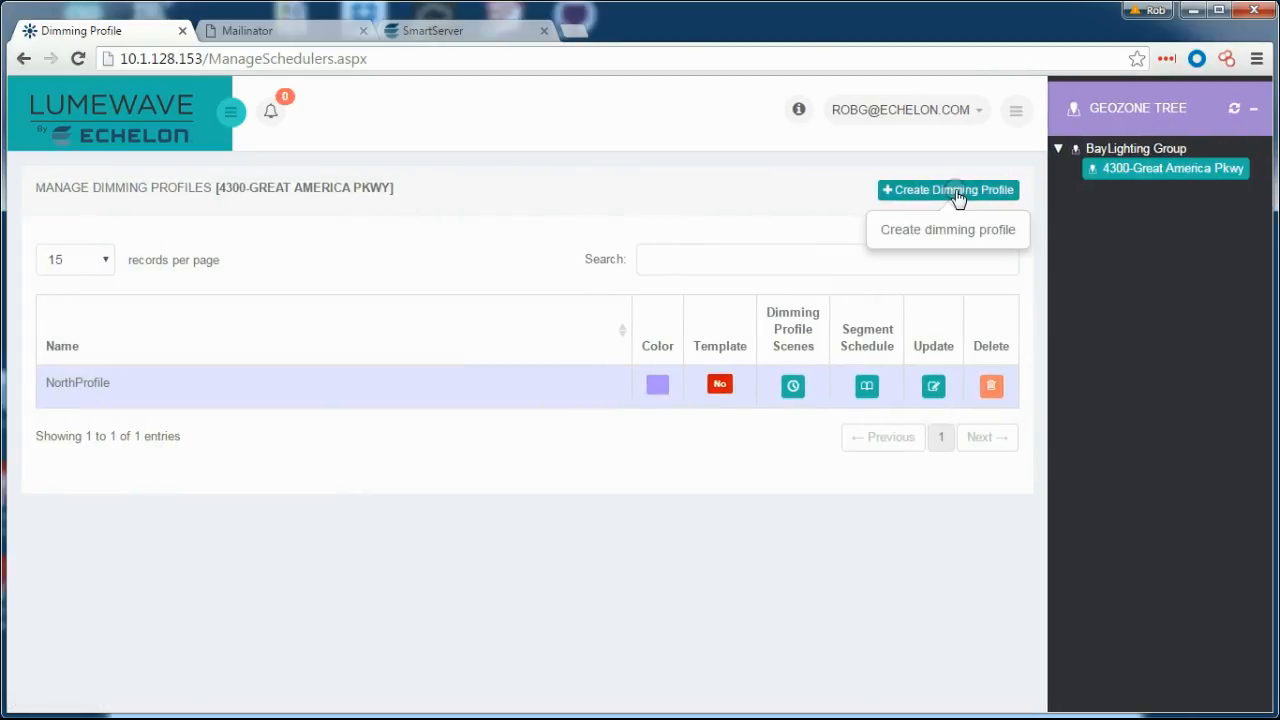
click(957, 190)
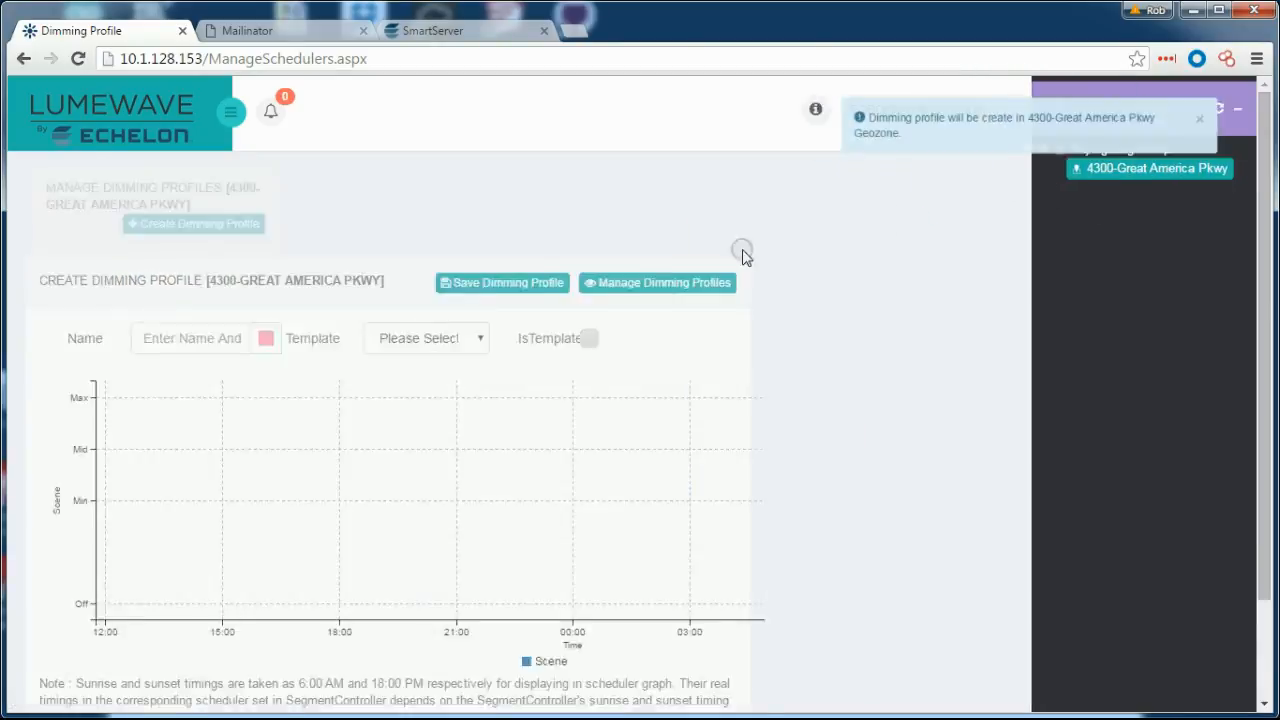
click(577, 246)
click(663, 298)
click(460, 245)
text(North)
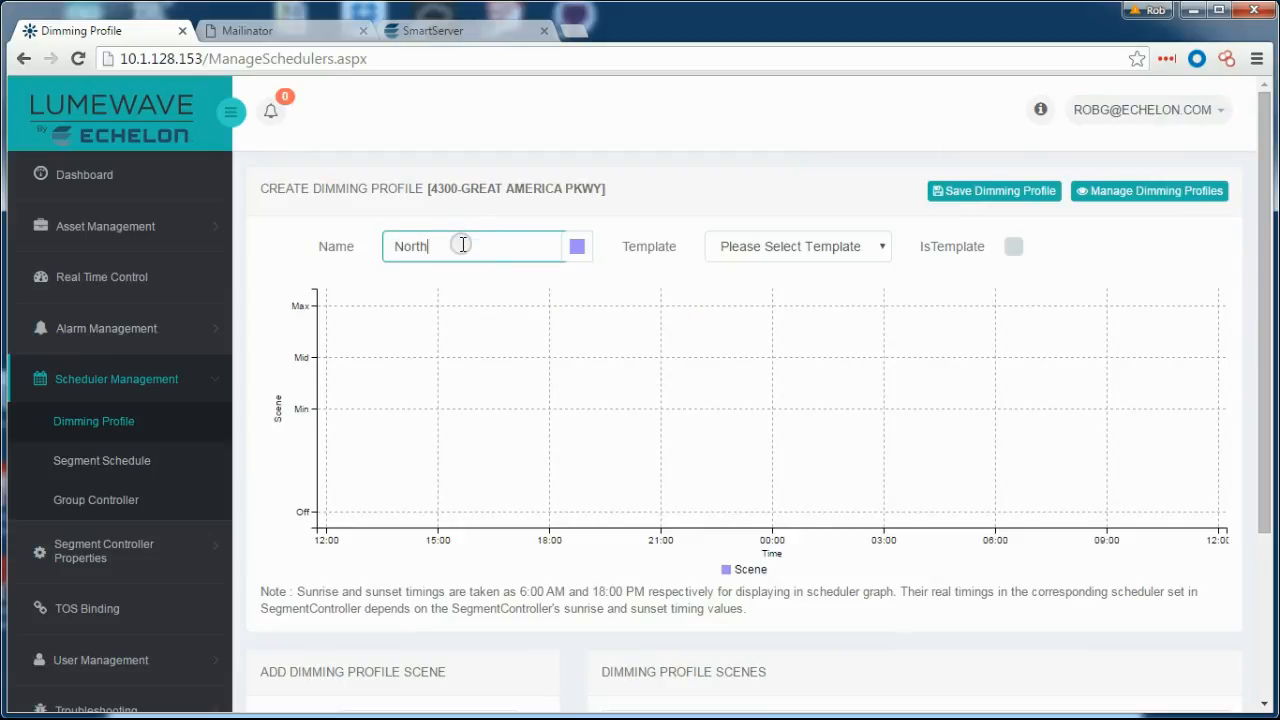
Add a Max scene at 00:10 after sunset.
scroll(666, 491, down, 3)
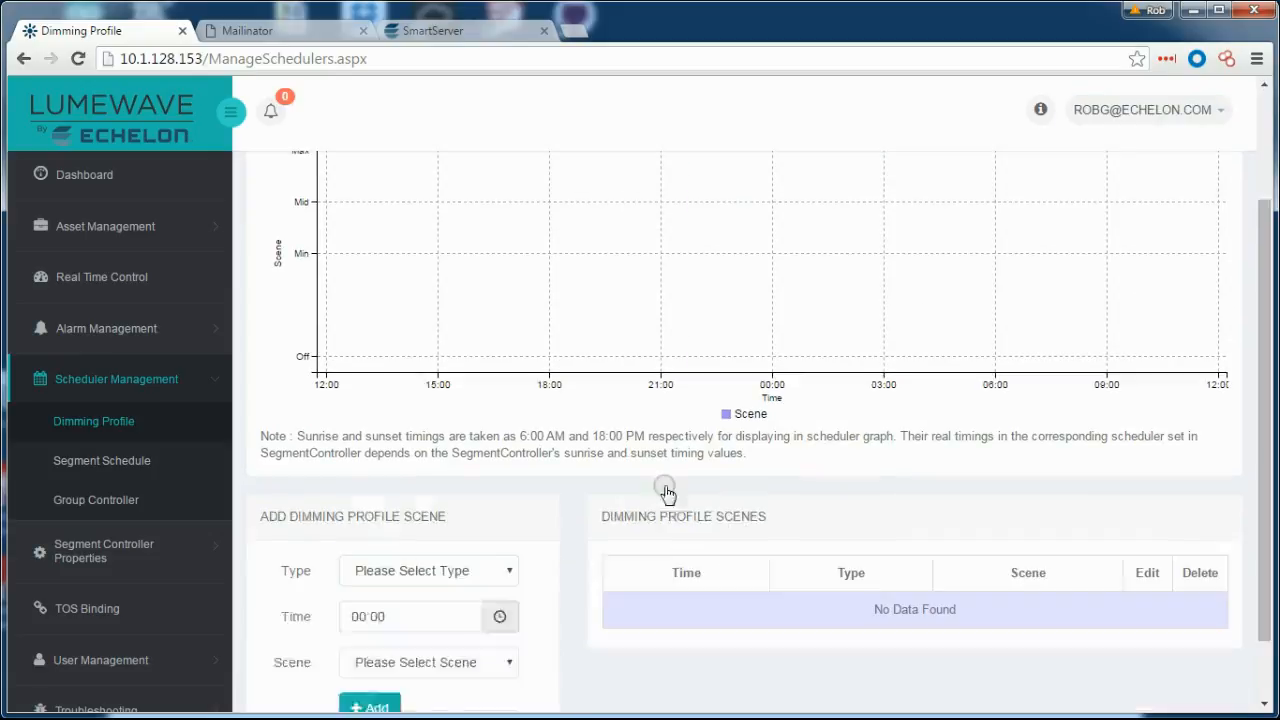
click(486, 491)
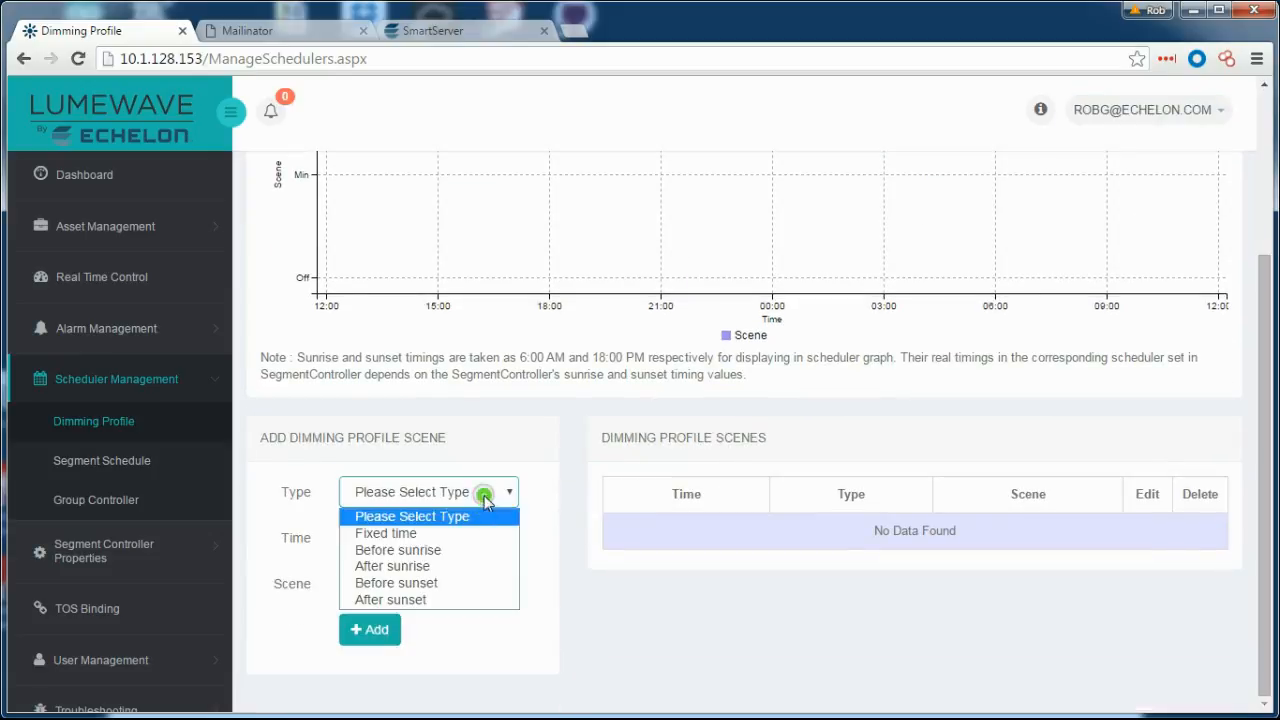
click(406, 600)
click(376, 537)
text(1)
click(466, 594)
click(410, 659)
click(394, 626)
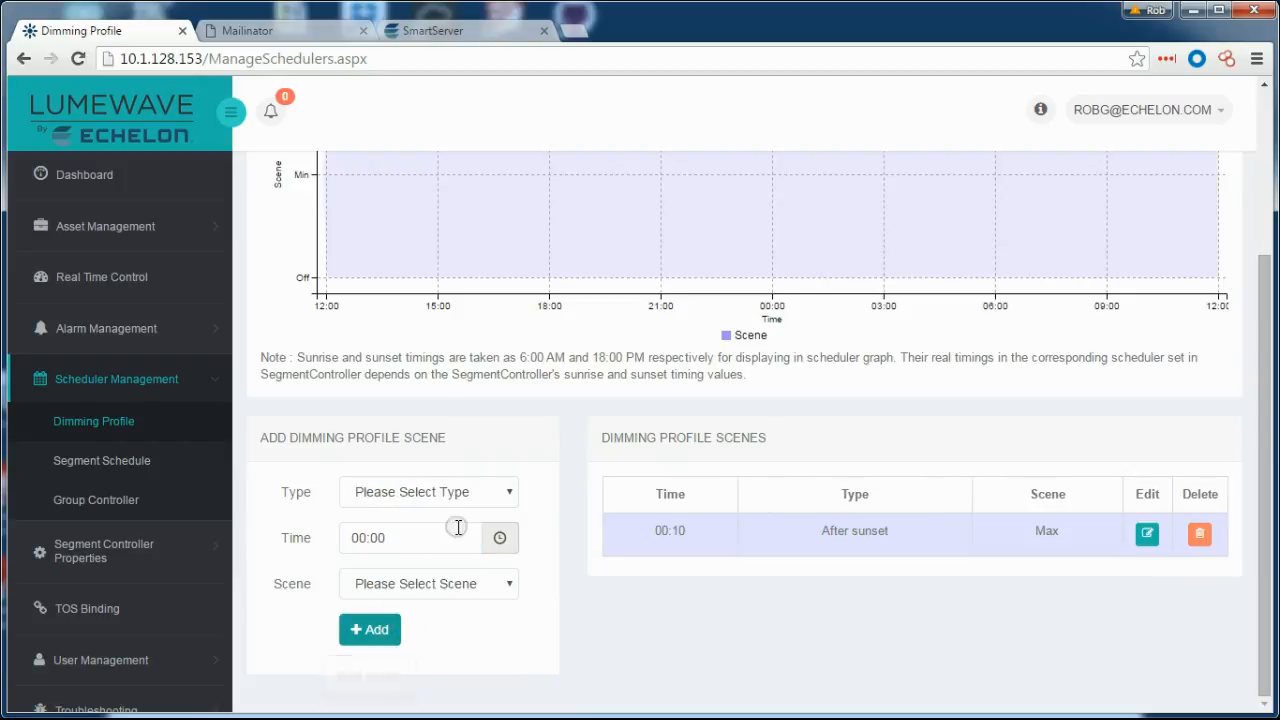
Add a Mid scene at fixed time 22:00.
click(449, 489)
click(417, 535)
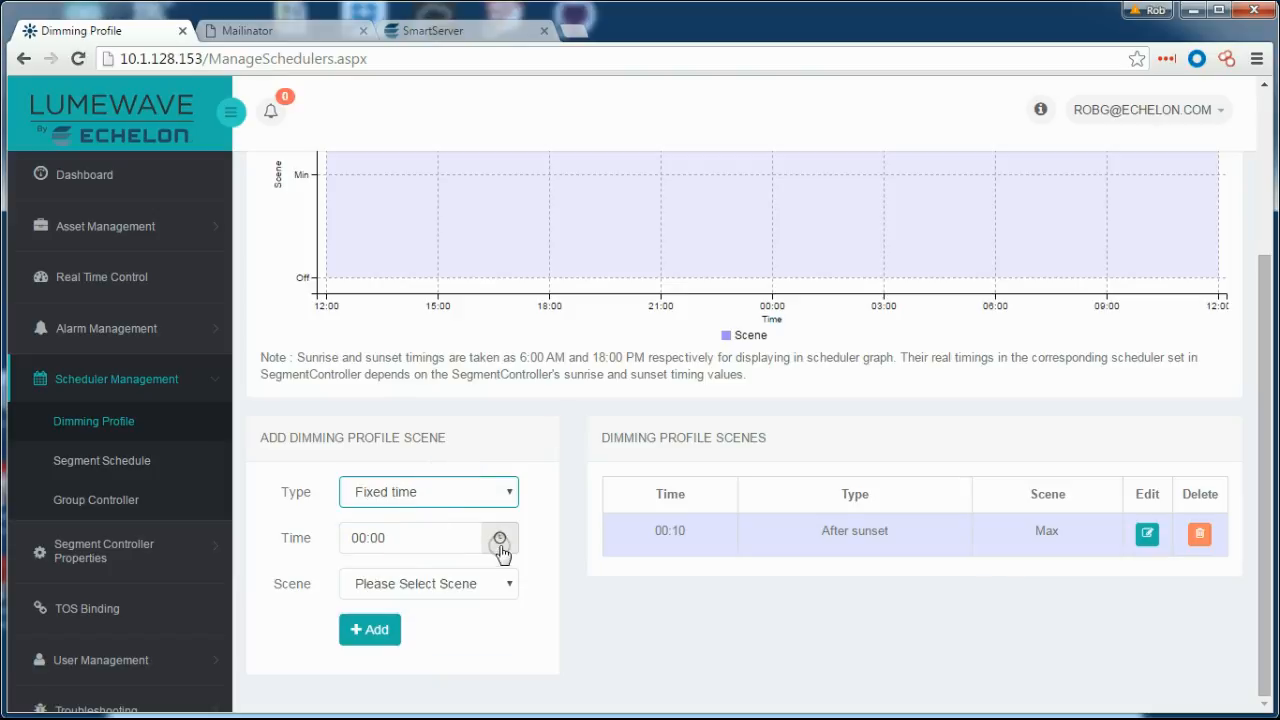
click(500, 545)
click(385, 477)
click(385, 477)
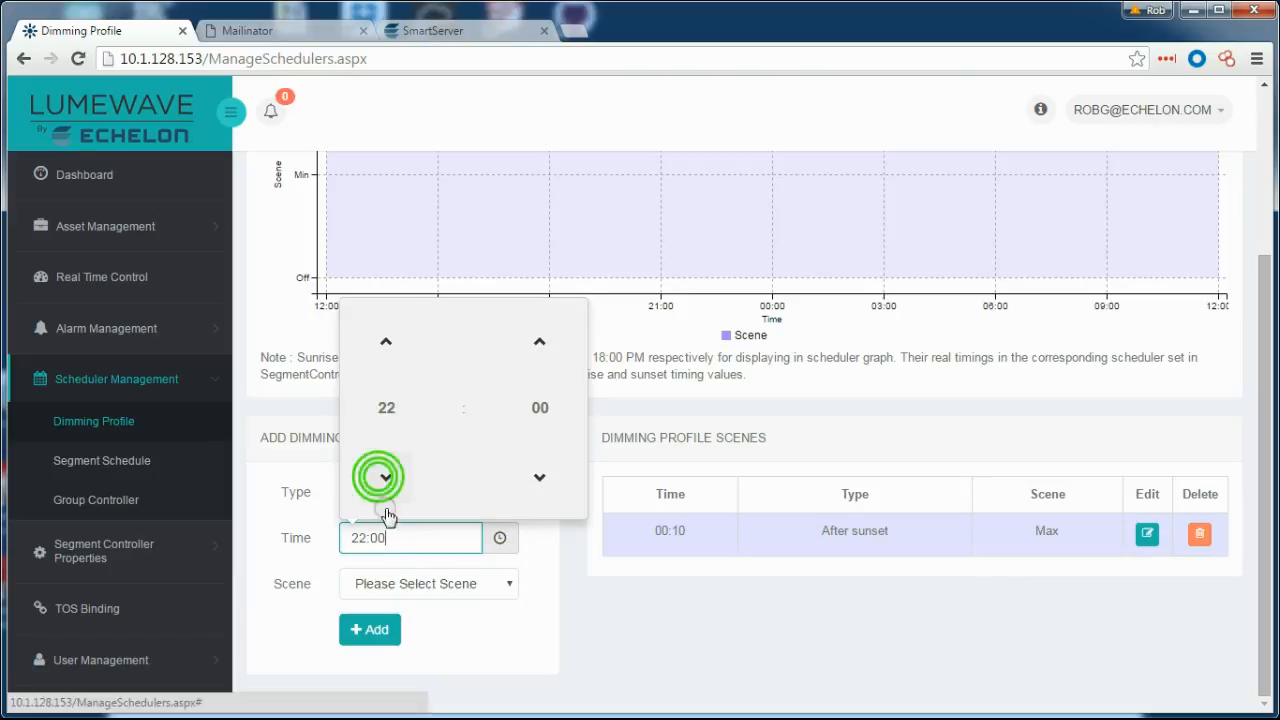
click(398, 585)
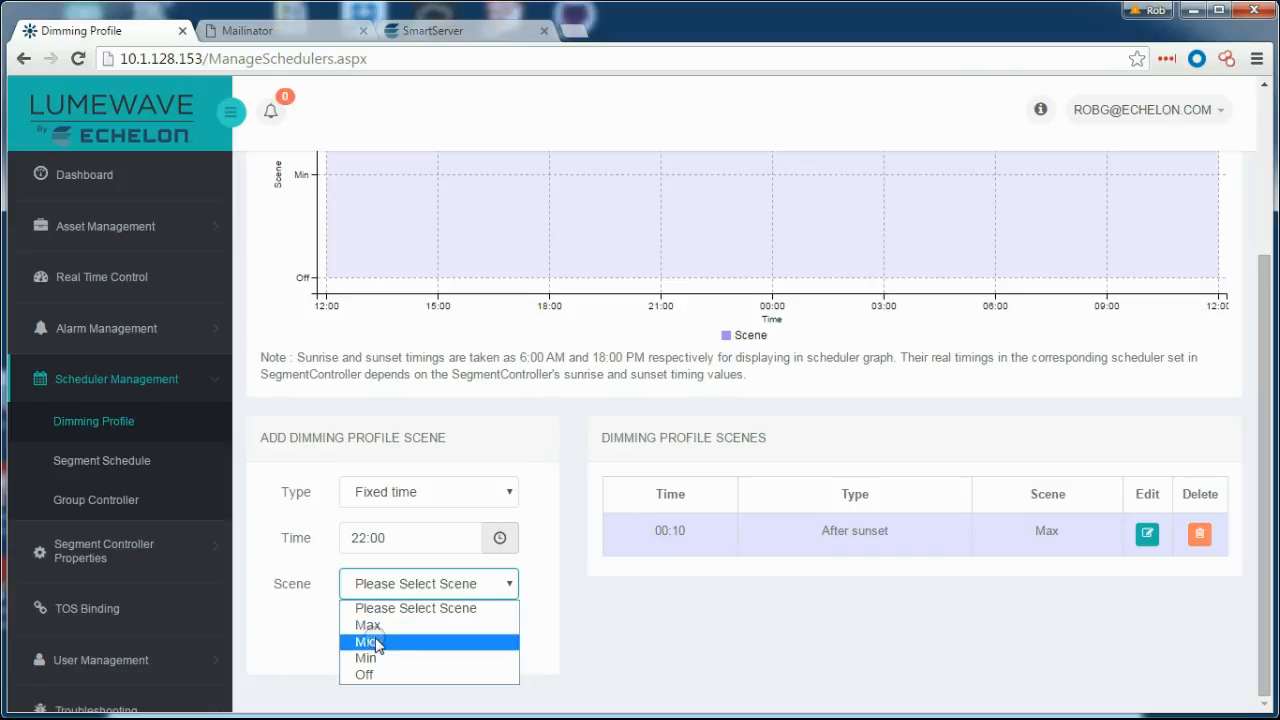
click(437, 643)
click(370, 628)
Add a Min scene at fixed time 01:00.
click(429, 492)
click(390, 529)
click(398, 540)
click(499, 537)
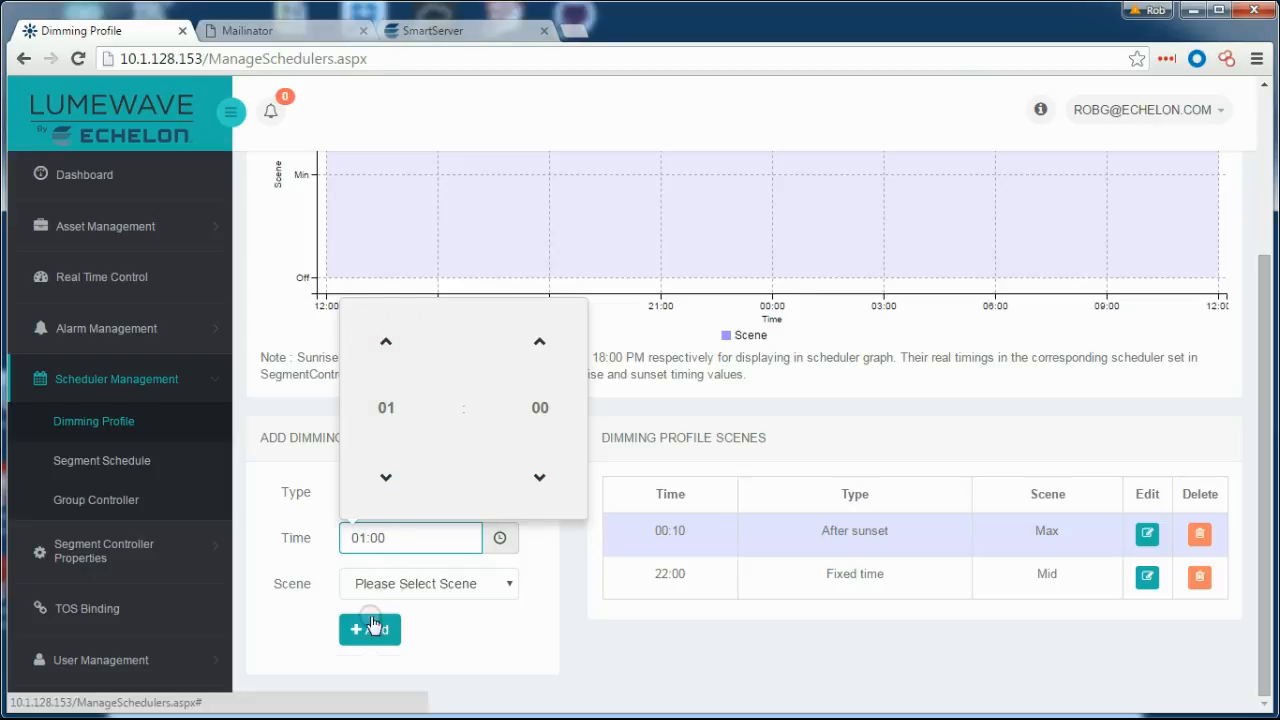
click(400, 583)
click(365, 655)
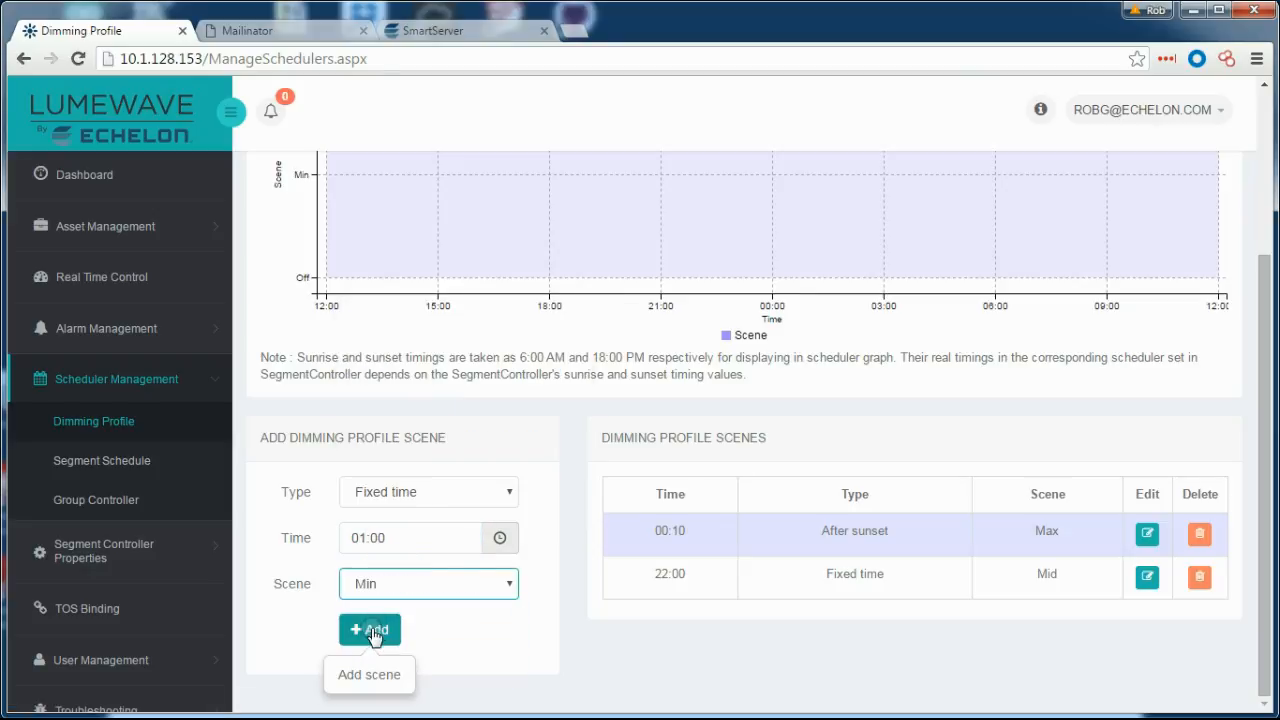
click(372, 632)
Add a Max scene at fixed time 05:00.
click(425, 491)
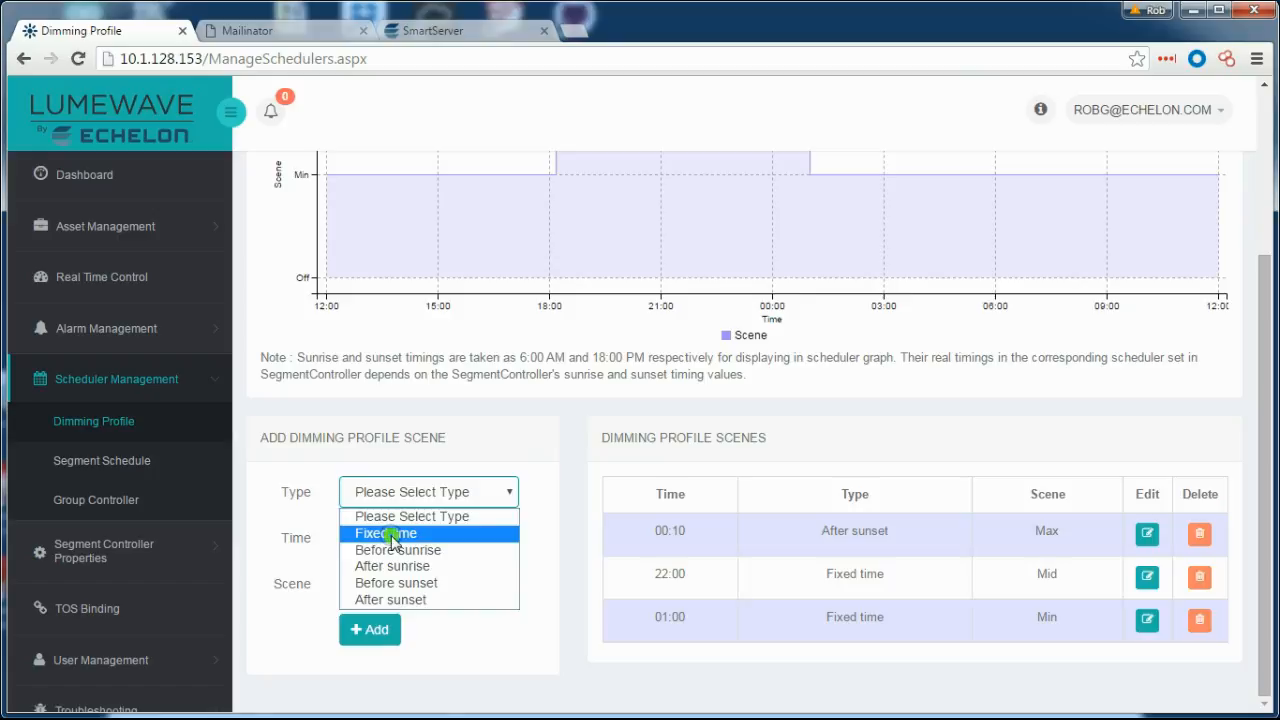
click(386, 533)
click(393, 540)
click(492, 546)
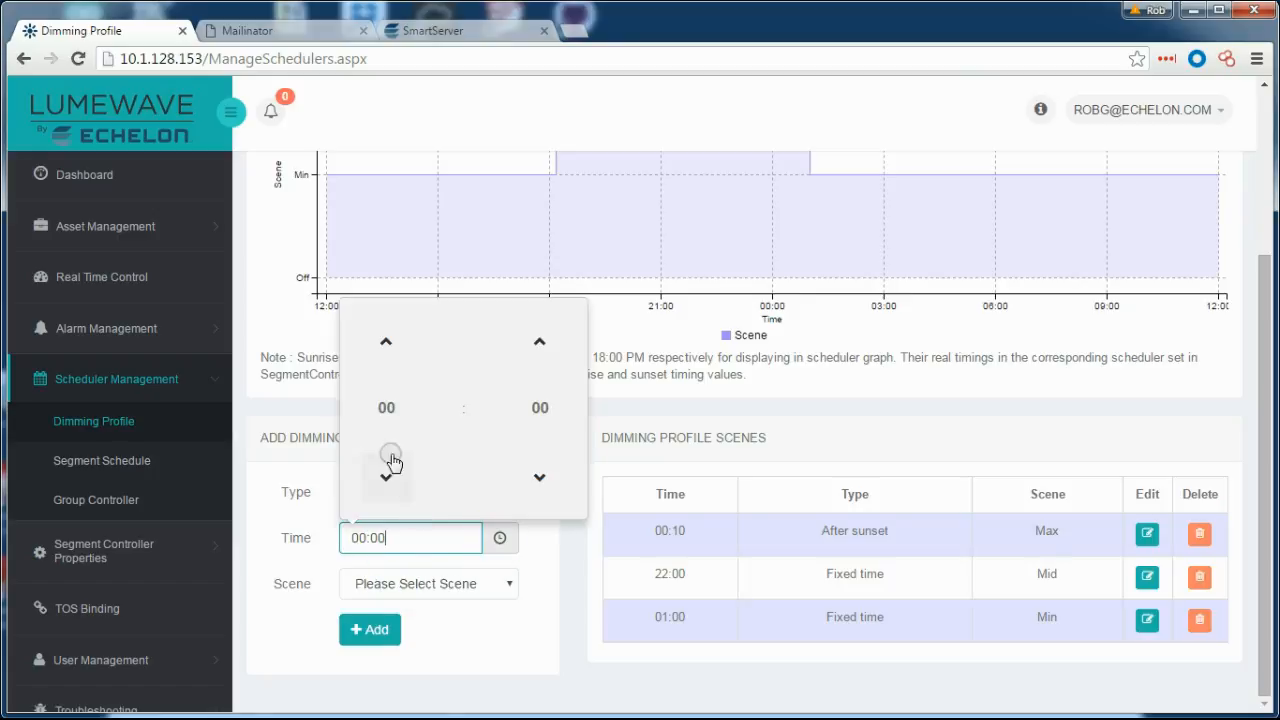
click(386, 343)
double_click(386, 343)
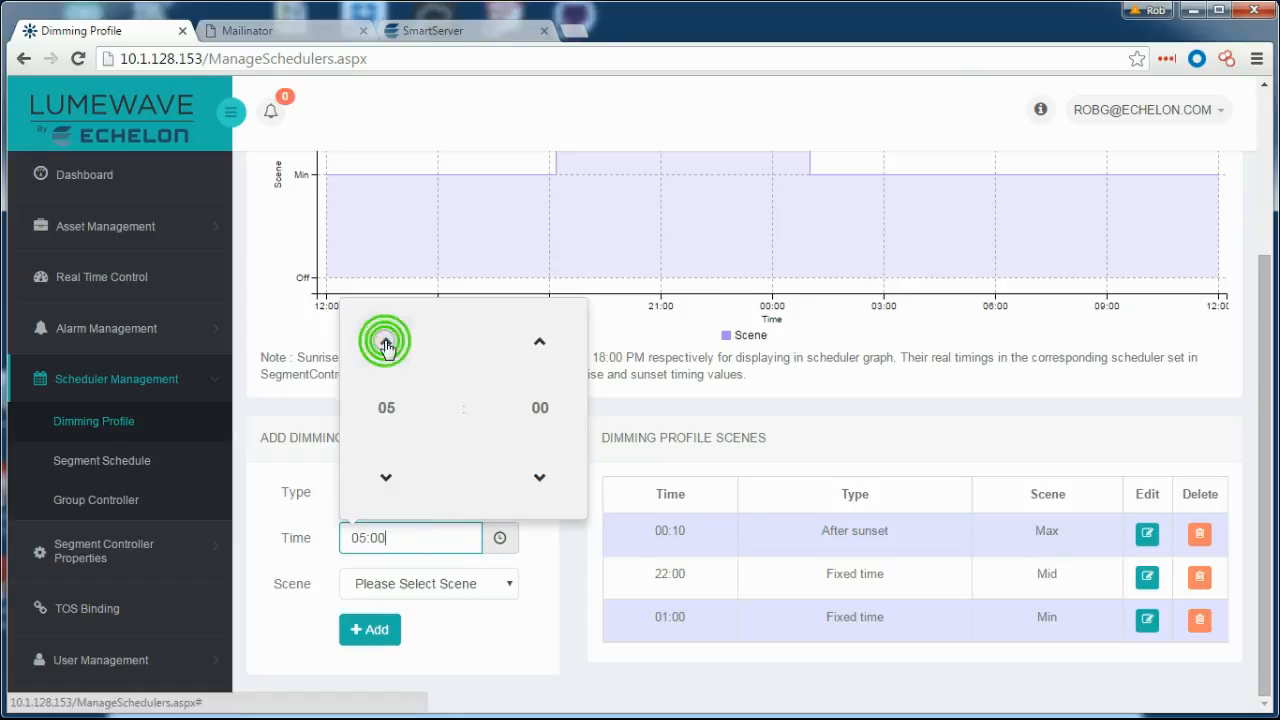
click(366, 584)
click(368, 625)
click(372, 630)
Add an Off scene at 00:10 before sunrise and save NorthProfile.
click(440, 495)
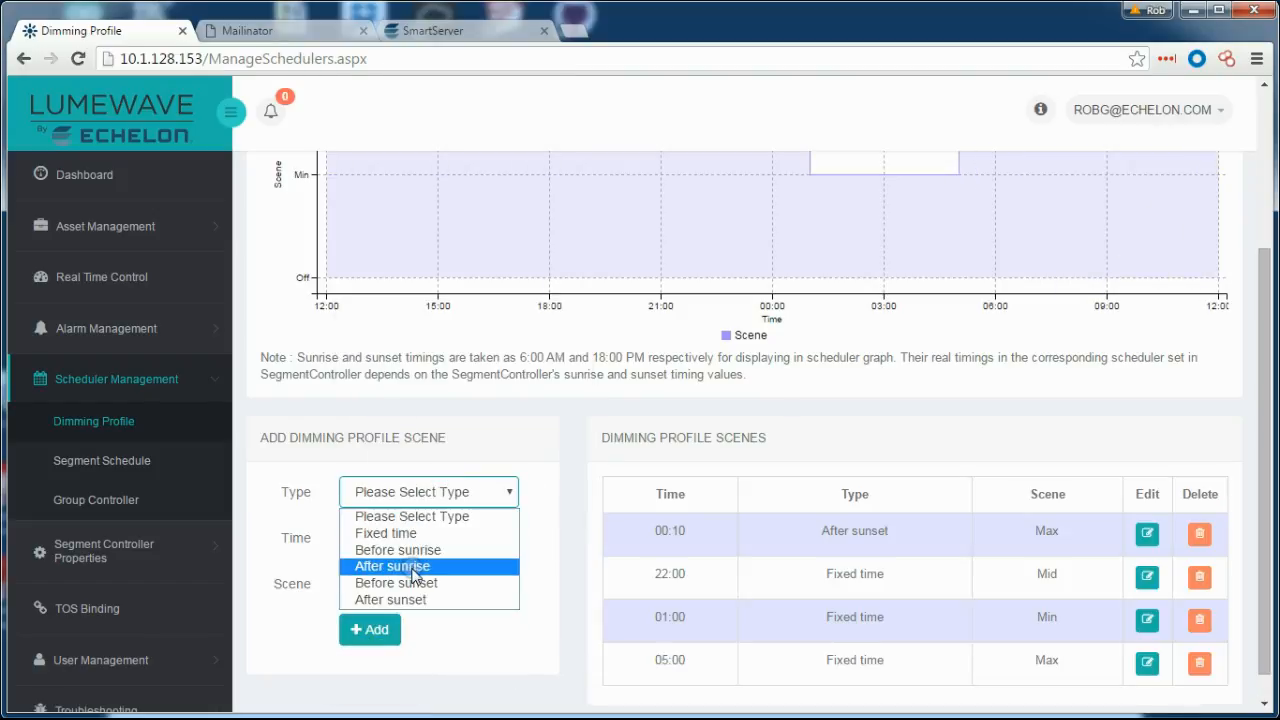
click(405, 550)
click(499, 537)
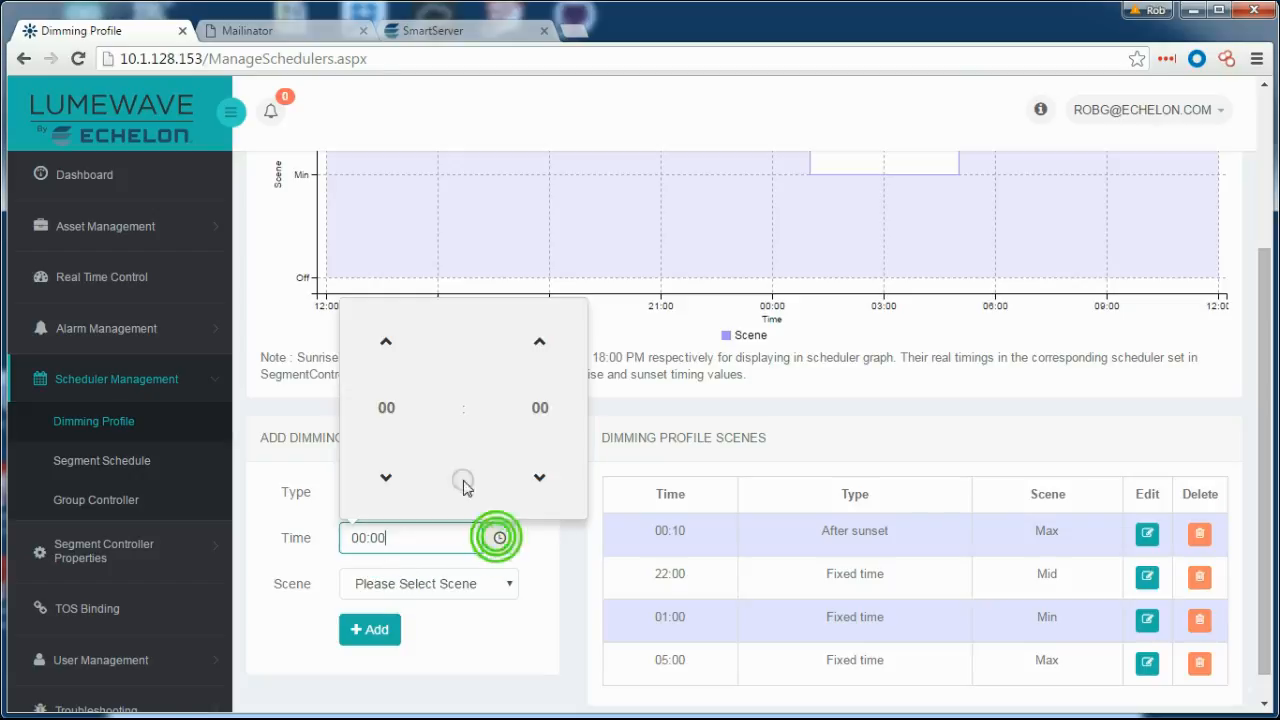
click(543, 340)
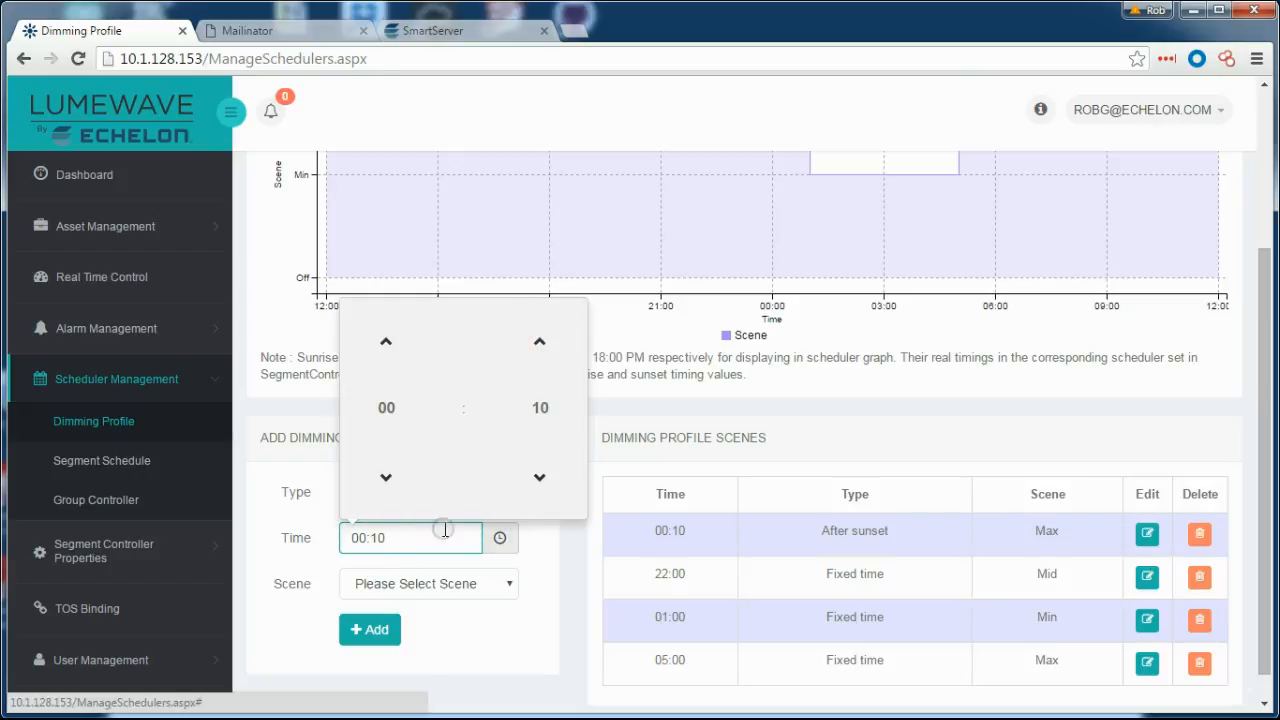
click(420, 584)
click(364, 674)
click(369, 629)
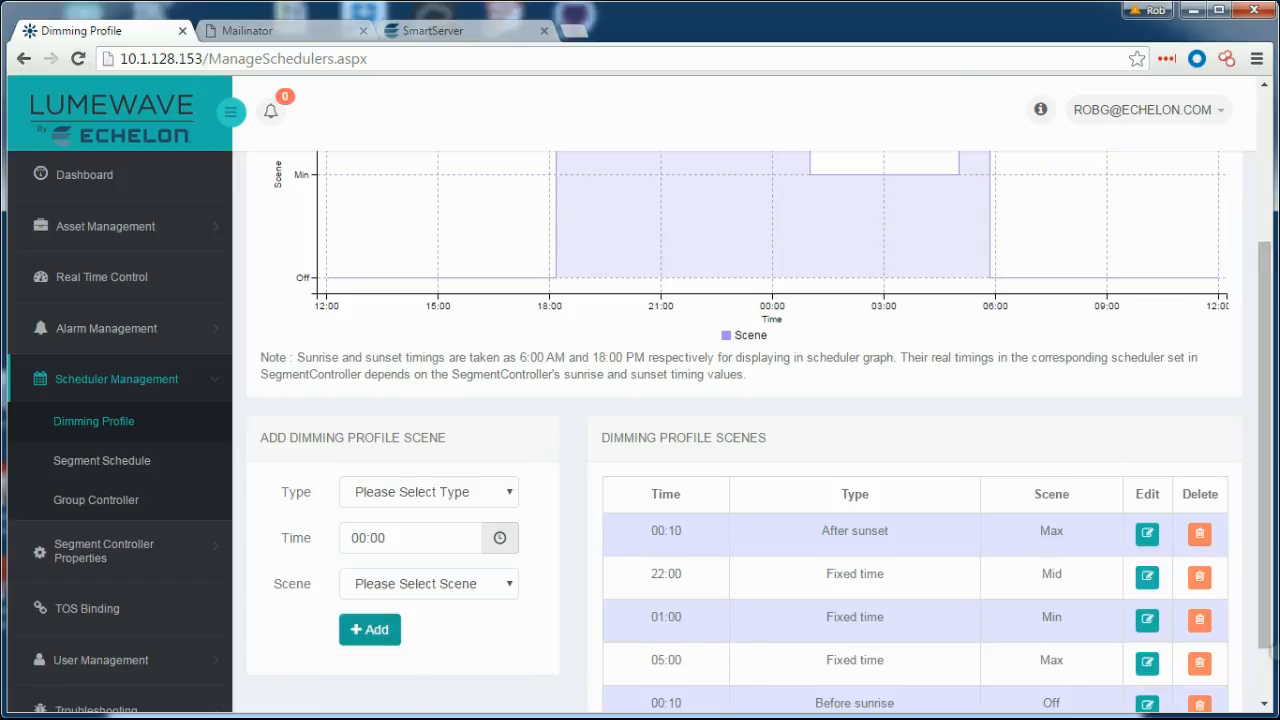
scroll(1265, 668, down, 2)
scroll(1263, 668, up, 3)
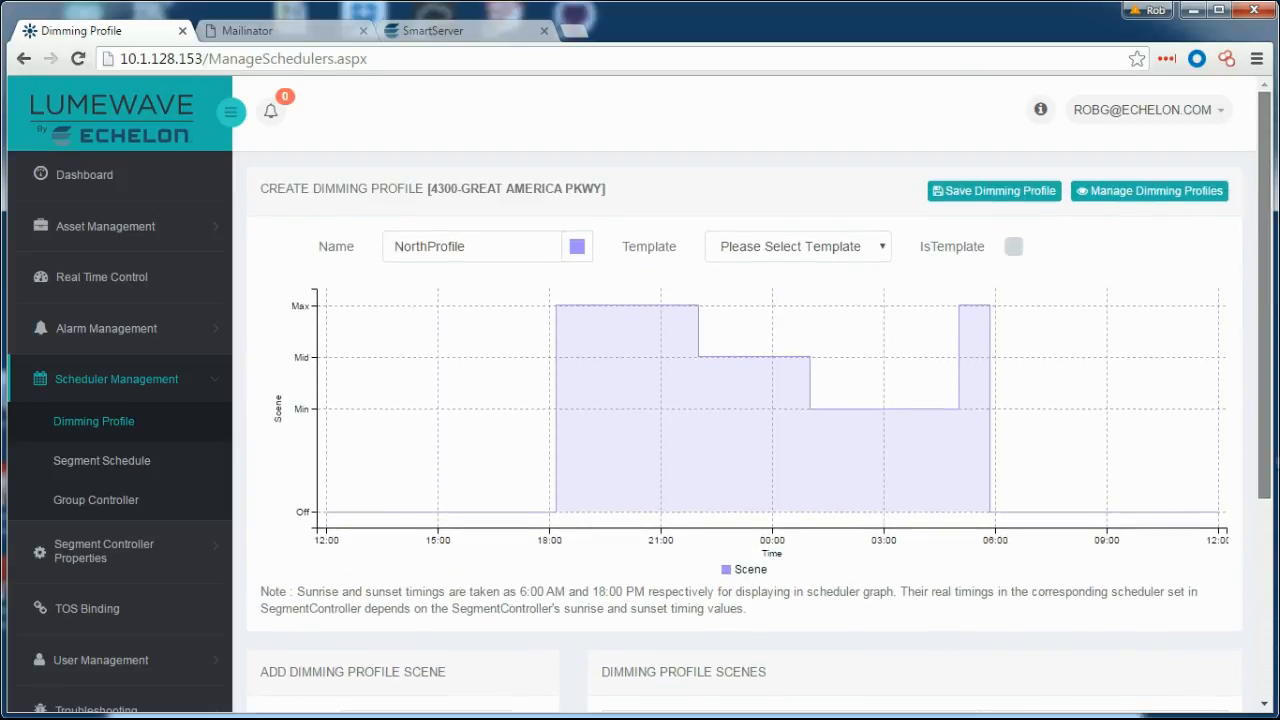
click(994, 190)
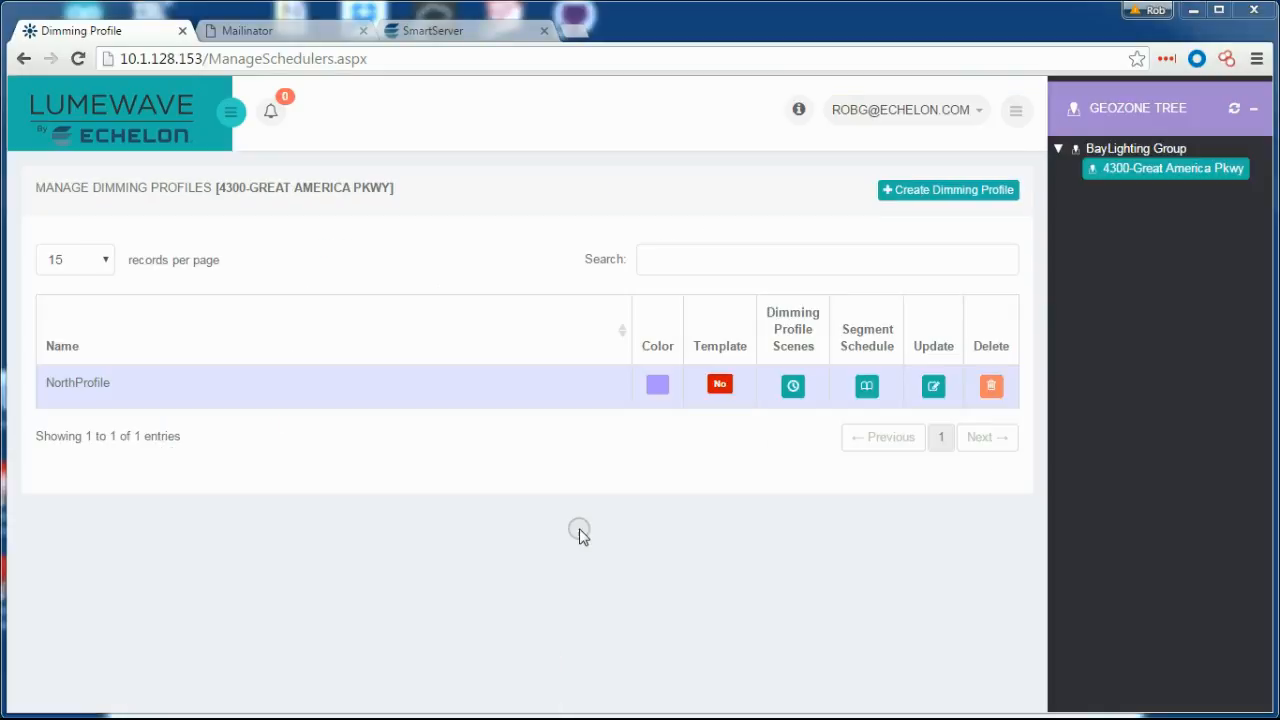
Mark NorthProfile as a template and save it.
click(933, 386)
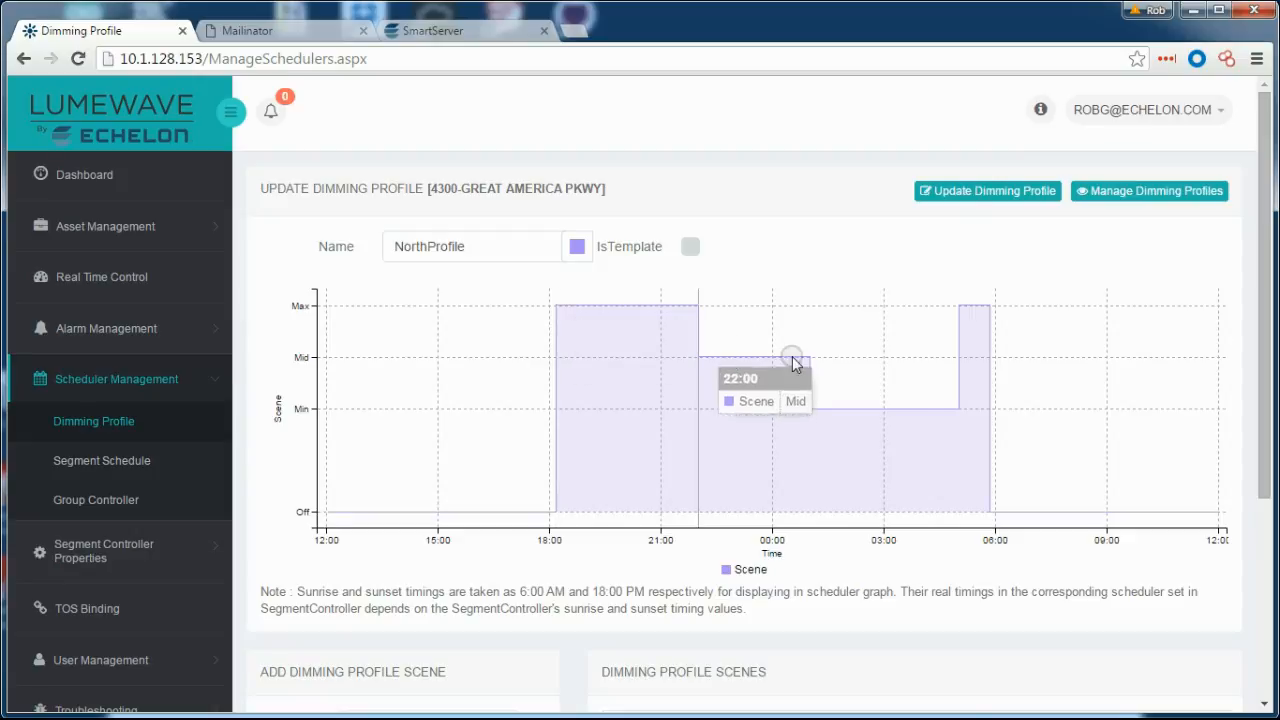
click(687, 247)
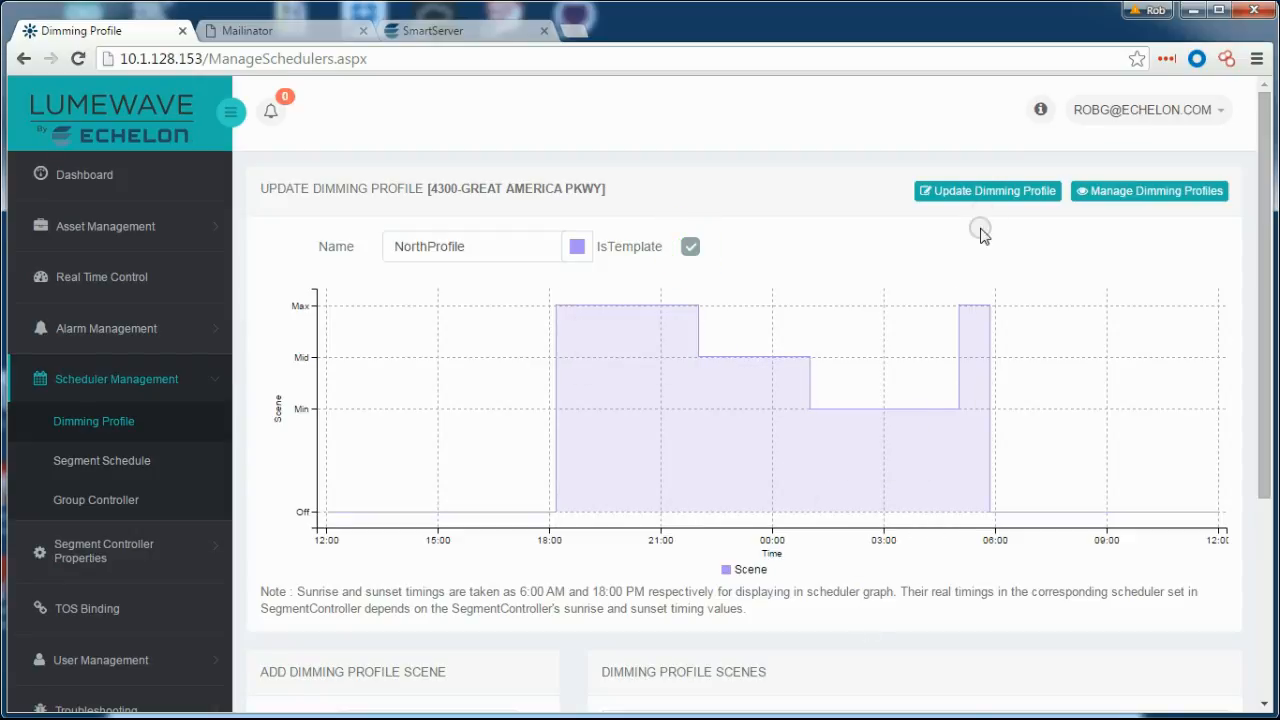
click(975, 191)
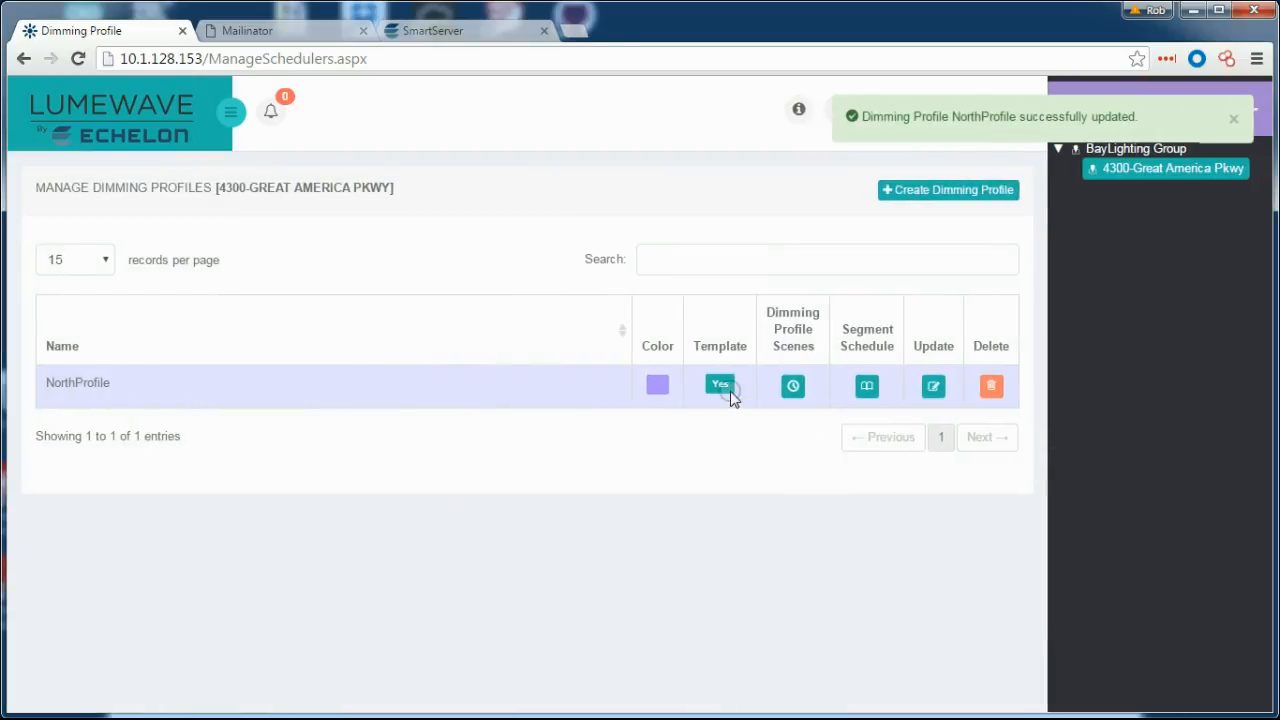
Create a new profile named SouthProfile based on the NorthProfile template.
click(964, 190)
click(511, 244)
text(SouthProfile)
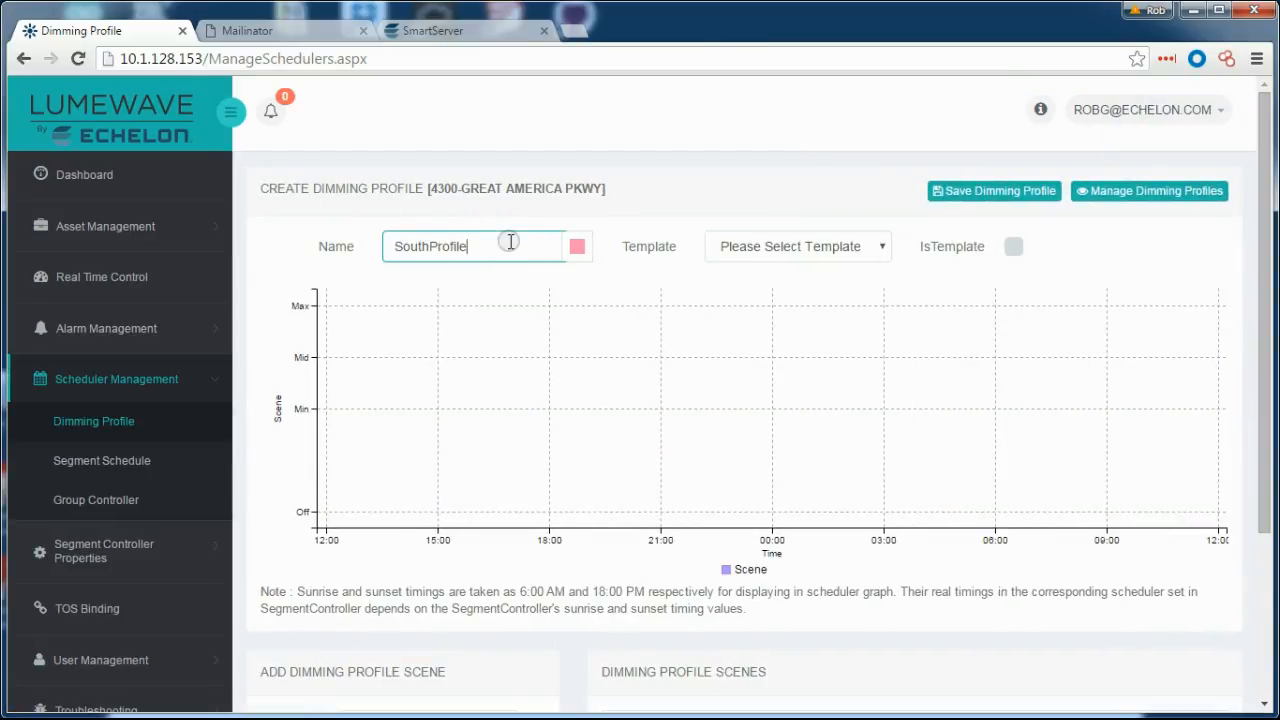
click(840, 252)
click(770, 289)
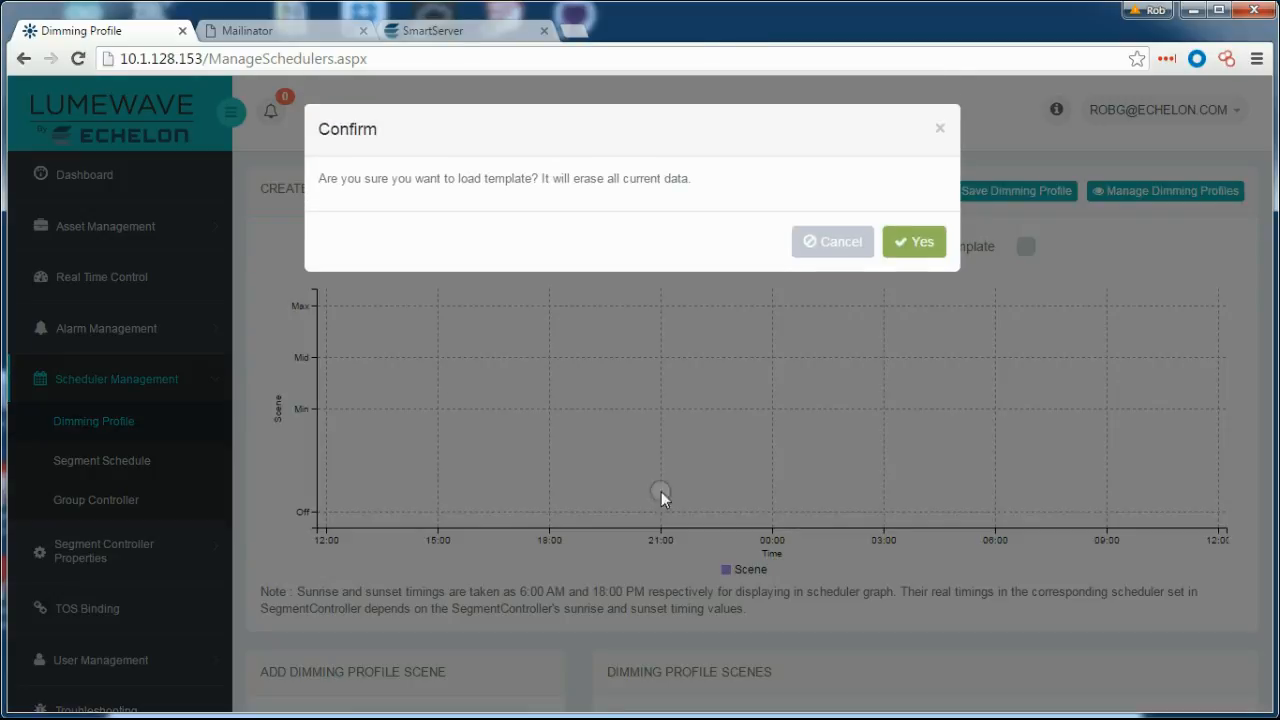
click(886, 238)
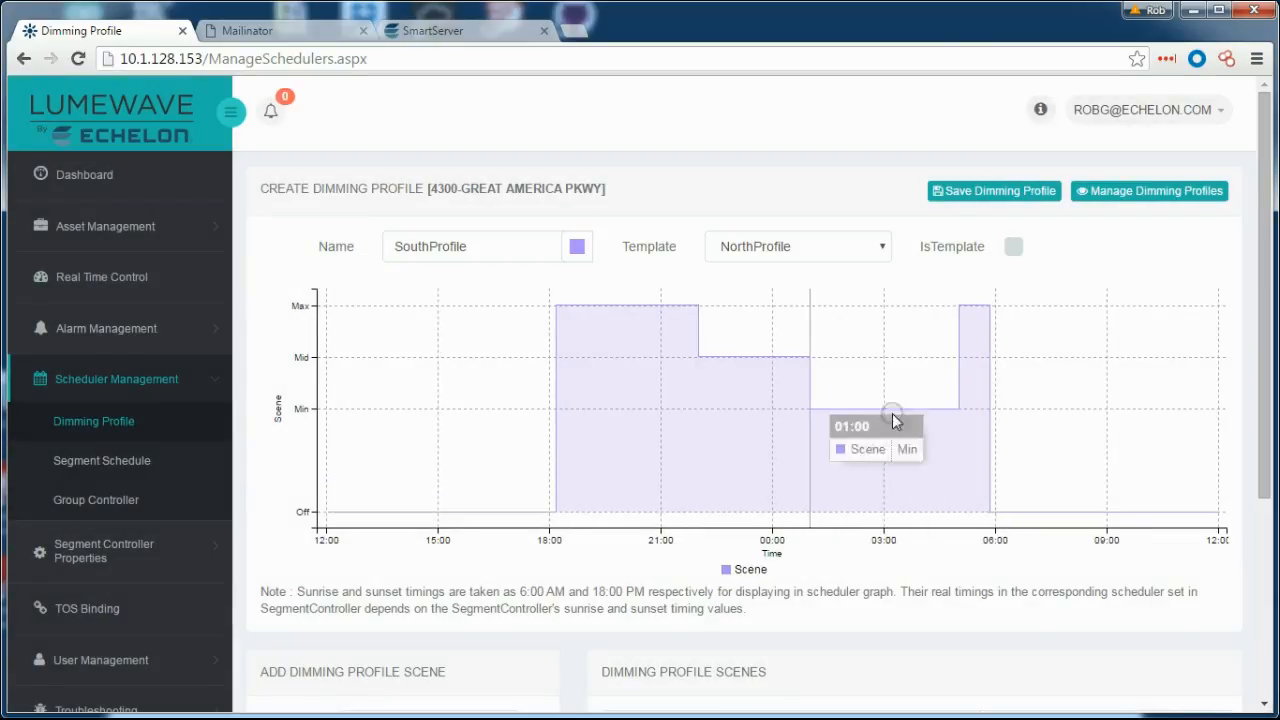
Remove the 01:00 Min scene from SouthProfile and save it.
scroll(1095, 453, down, 3)
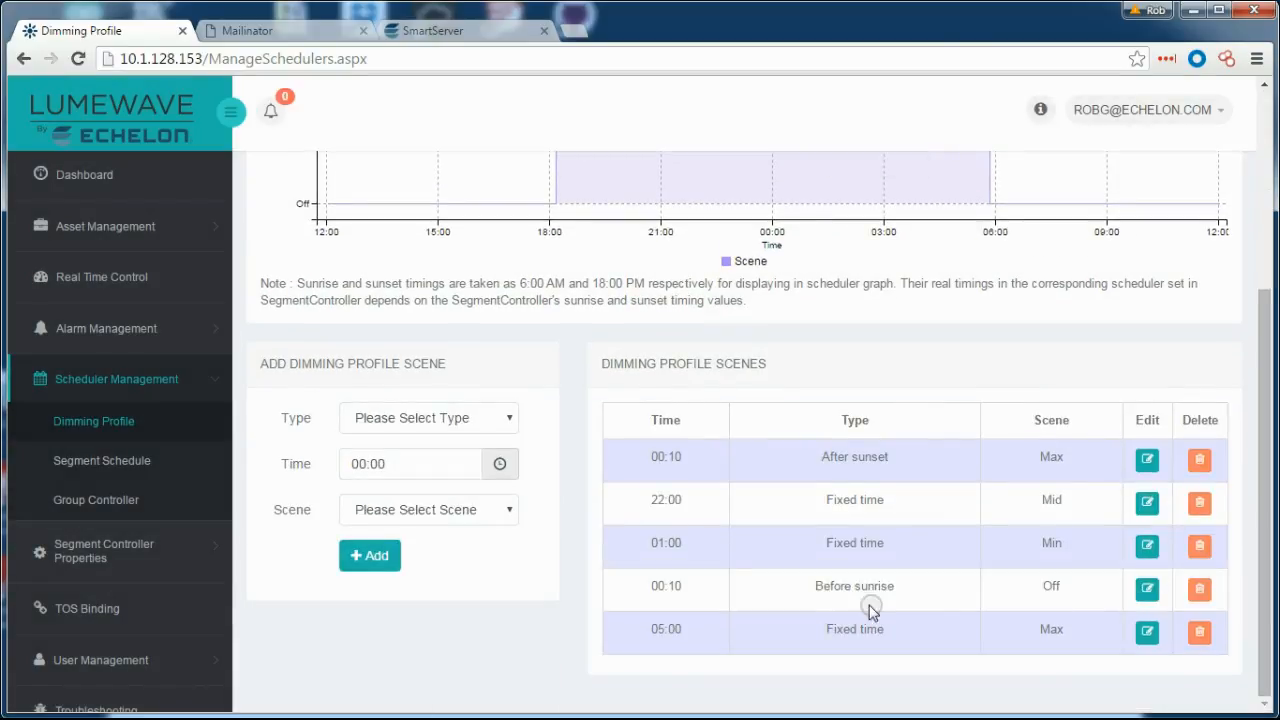
click(1200, 545)
mouse_move(1262, 520)
mouse_down()
mouse_move(1250, 395)
mouse_move(1154, 266)
mouse_up()
click(994, 190)
click(97, 425)
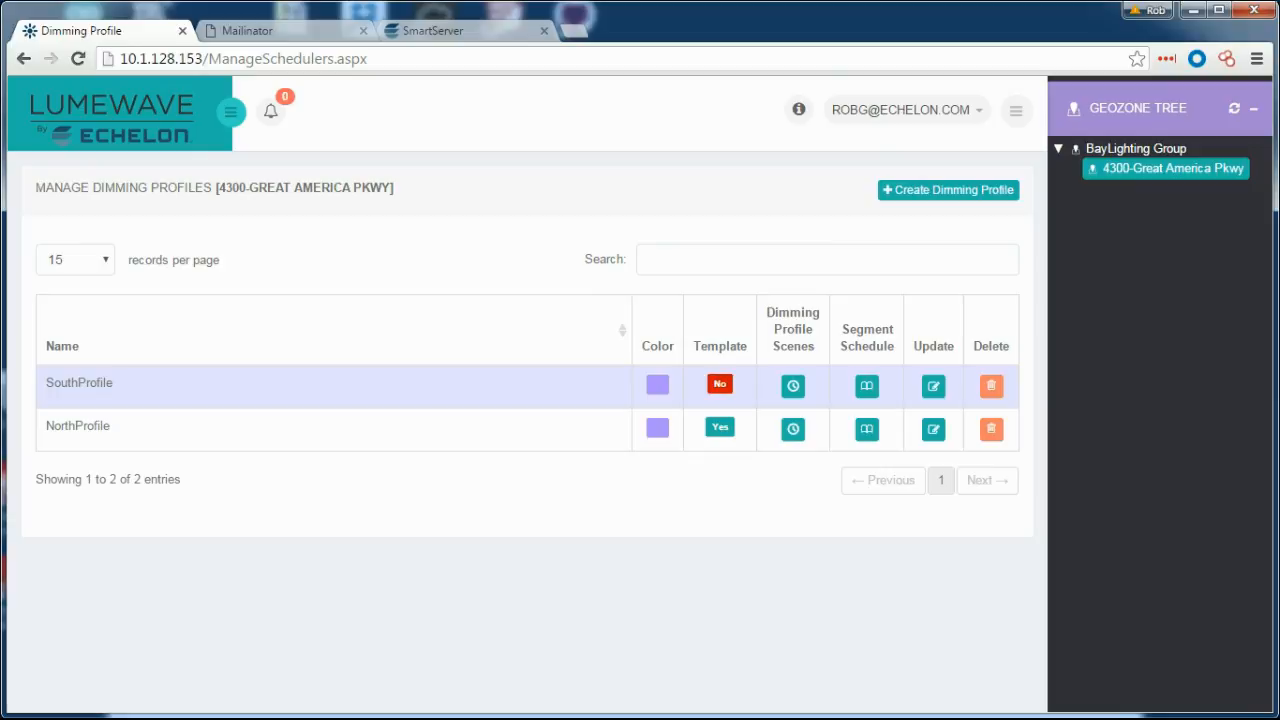
click(230, 111)
Create a segment schedule named SouthGroupSchedule assigned to the South Group controller.
click(120, 460)
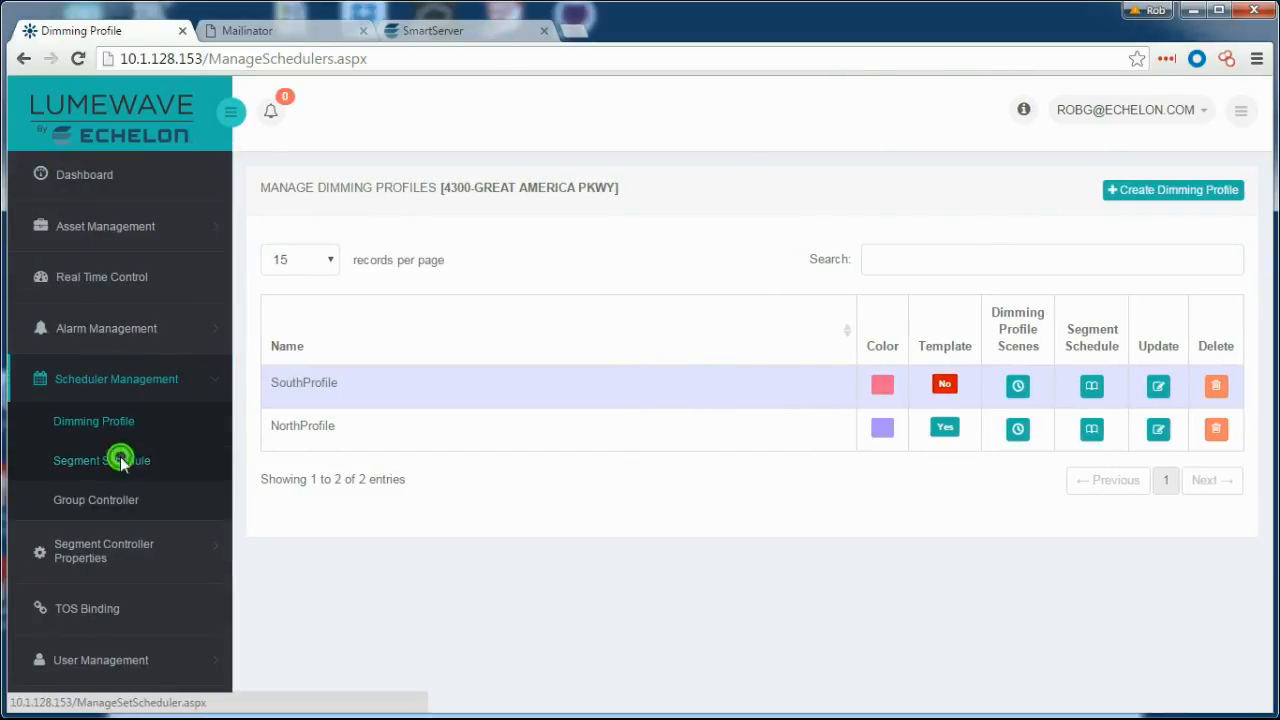
click(1071, 170)
click(943, 191)
click(422, 244)
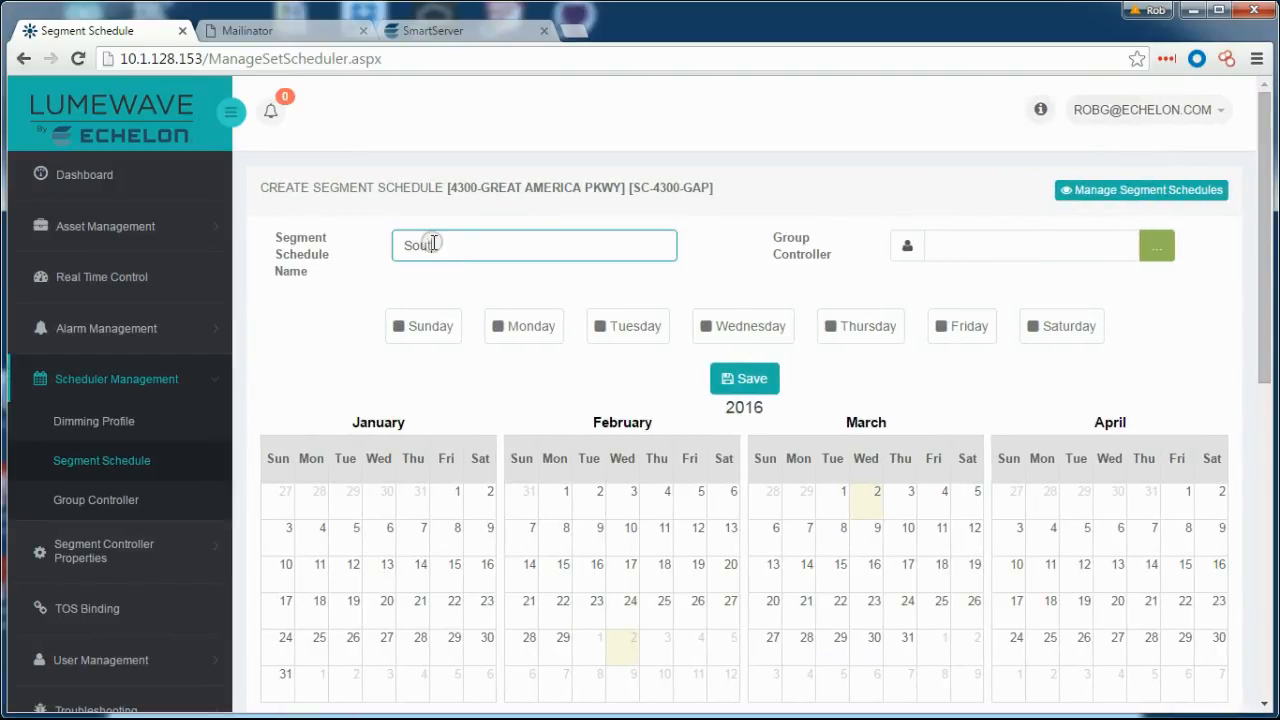
text(SouthGroupSchedule)
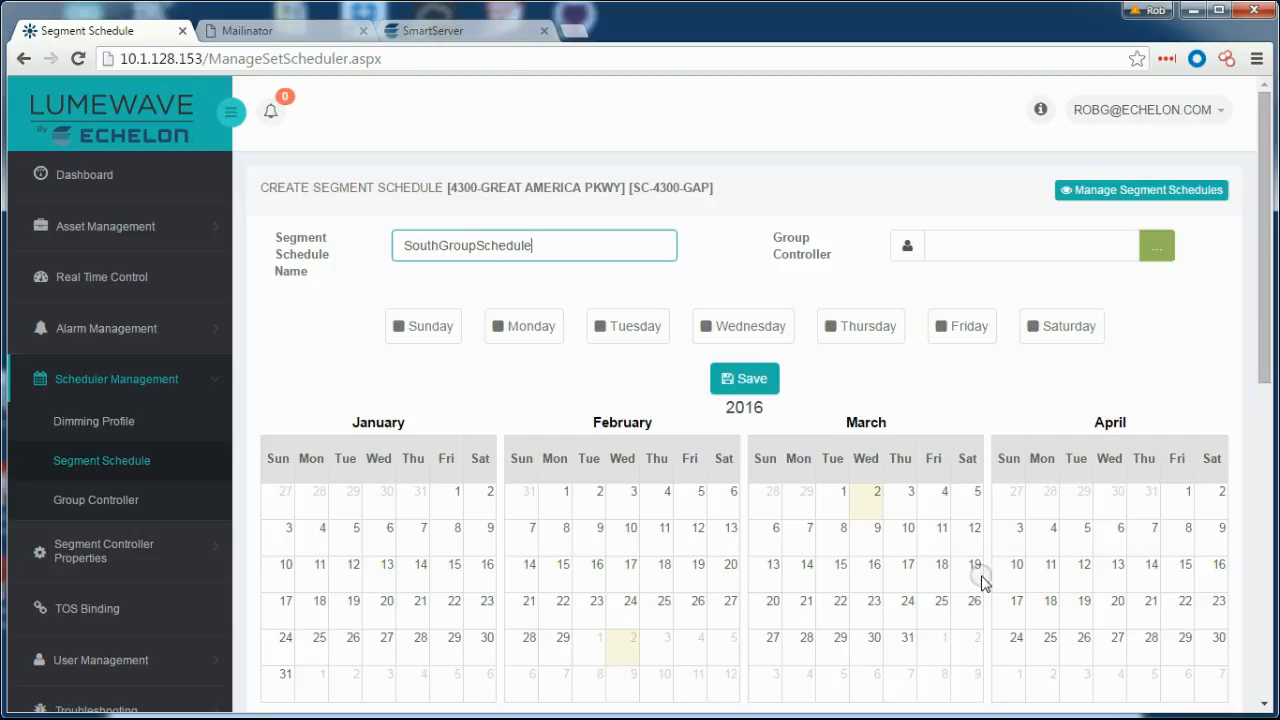
click(1157, 245)
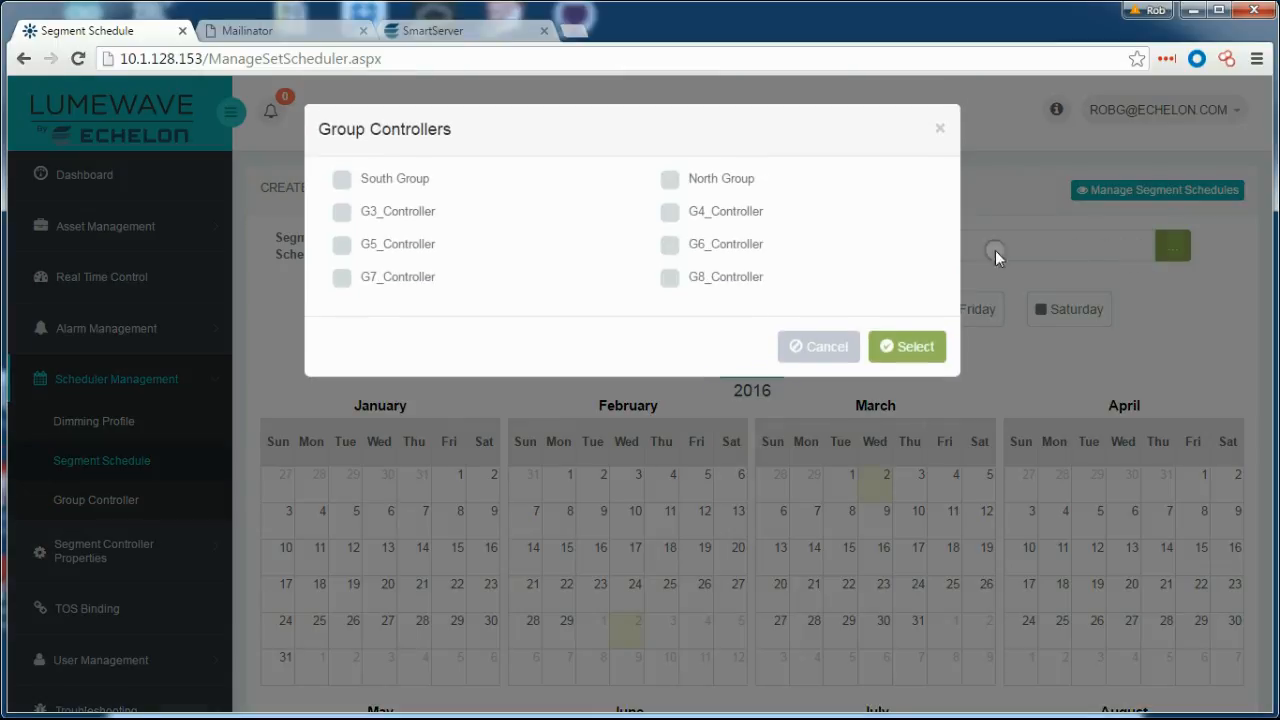
click(342, 180)
click(907, 348)
Apply SouthProfile to Sunday and the rest of the week, then save the schedule.
click(522, 328)
click(432, 328)
click(385, 185)
click(395, 247)
click(331, 225)
click(900, 284)
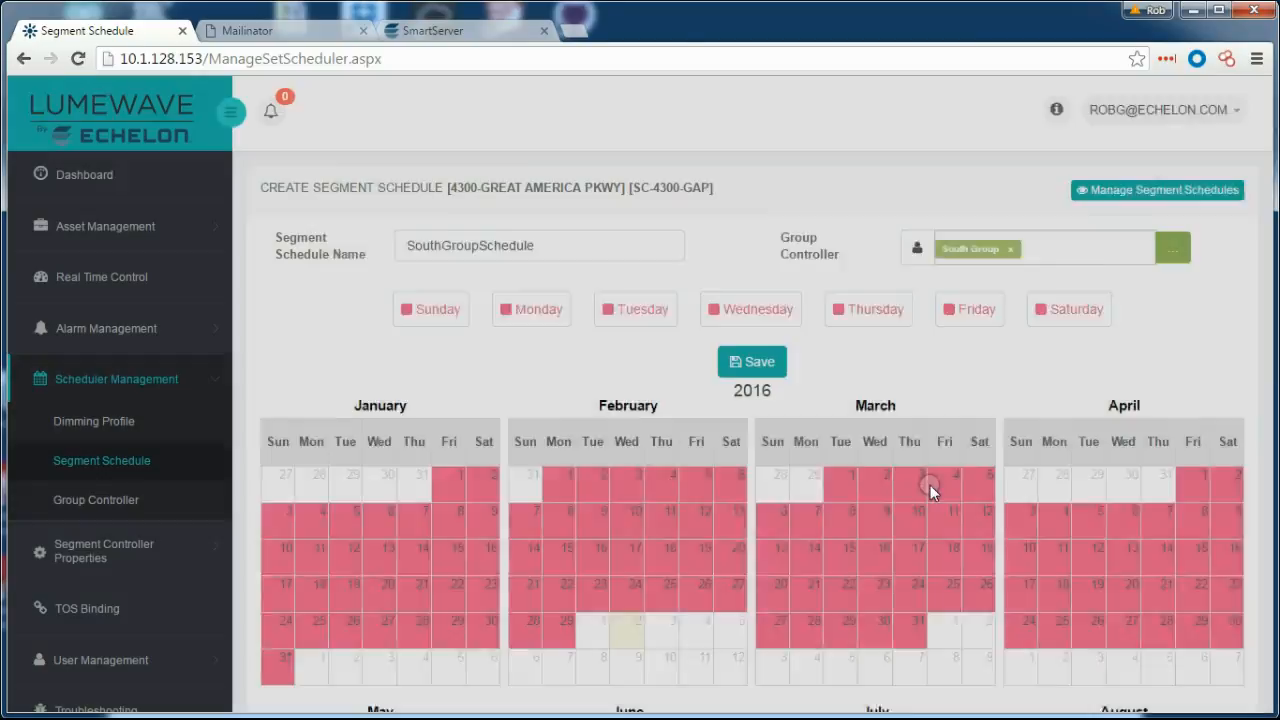
click(727, 377)
Start another new segment schedule for controller SC-4300-GAP.
click(1101, 185)
click(968, 190)
click(467, 247)
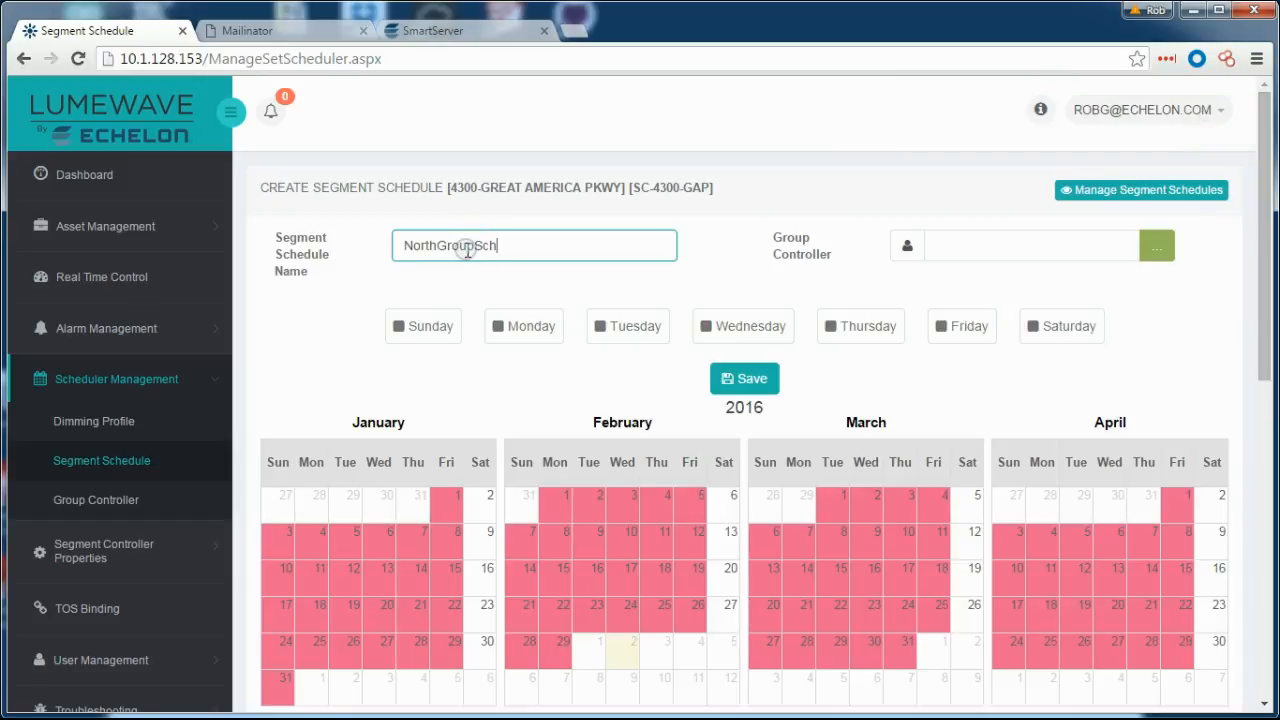
Assign North Group, apply NorthProfile to all seven days, and save NorthGroupSchedule.
click(1150, 240)
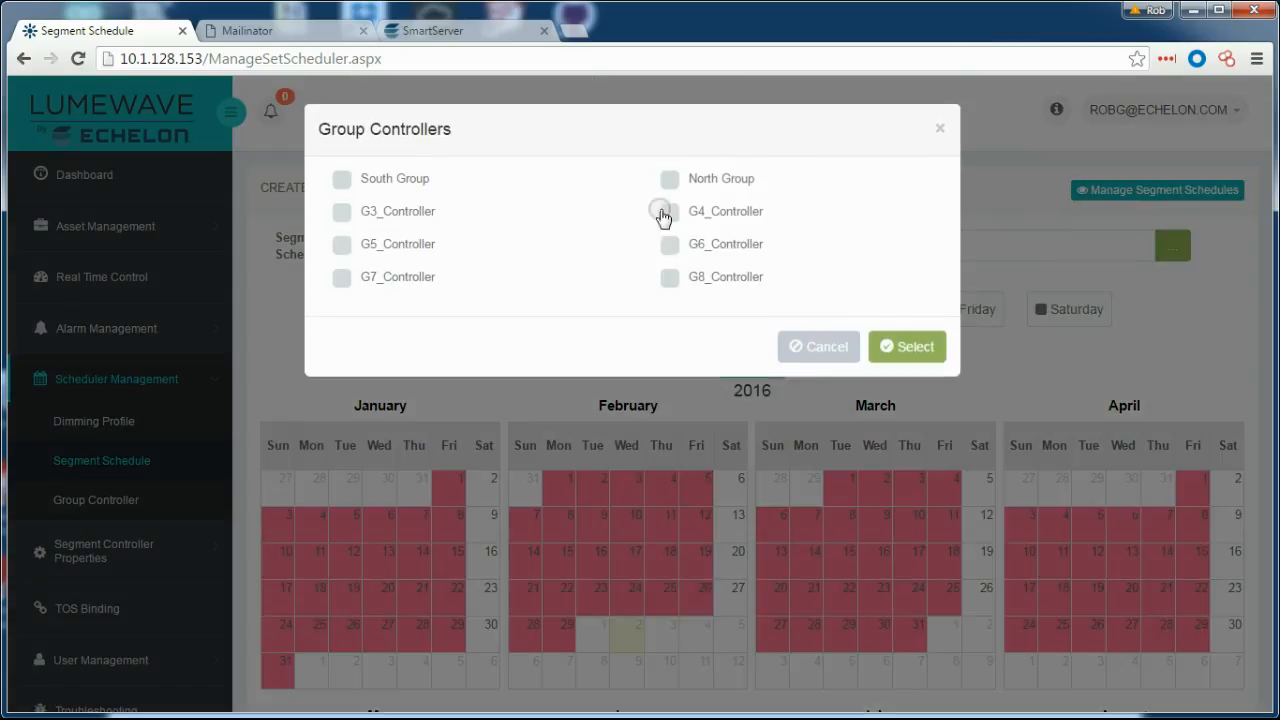
click(660, 180)
click(907, 346)
click(440, 323)
click(342, 185)
click(382, 270)
click(907, 284)
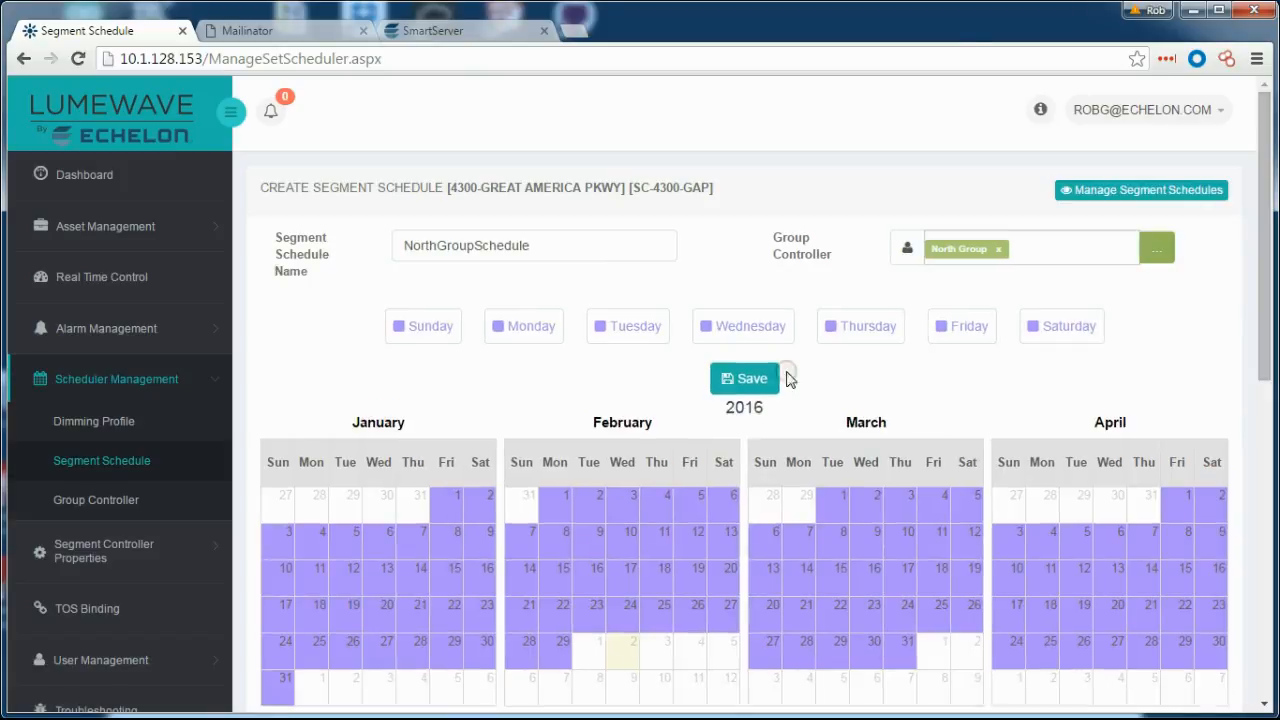
click(760, 364)
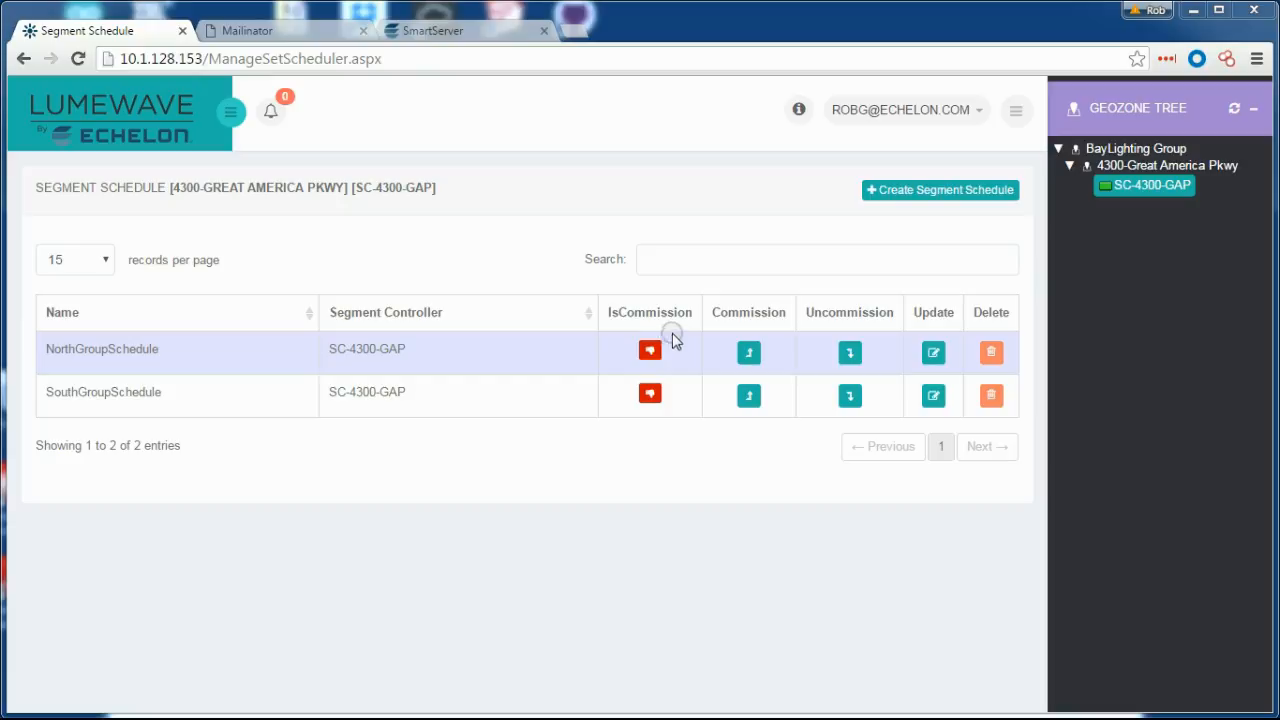
Commission NorthGroupSchedule on North Group, then apply SouthGroupSchedule's commissioning to South Group.
click(749, 354)
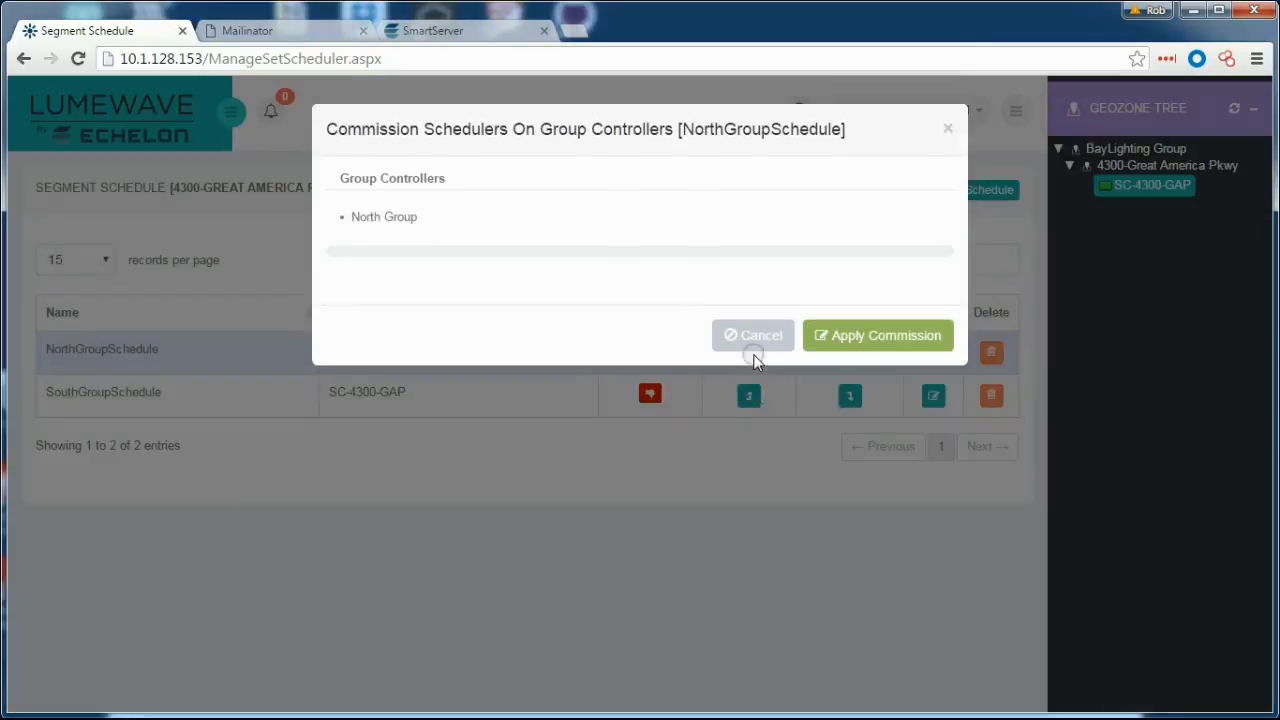
click(860, 336)
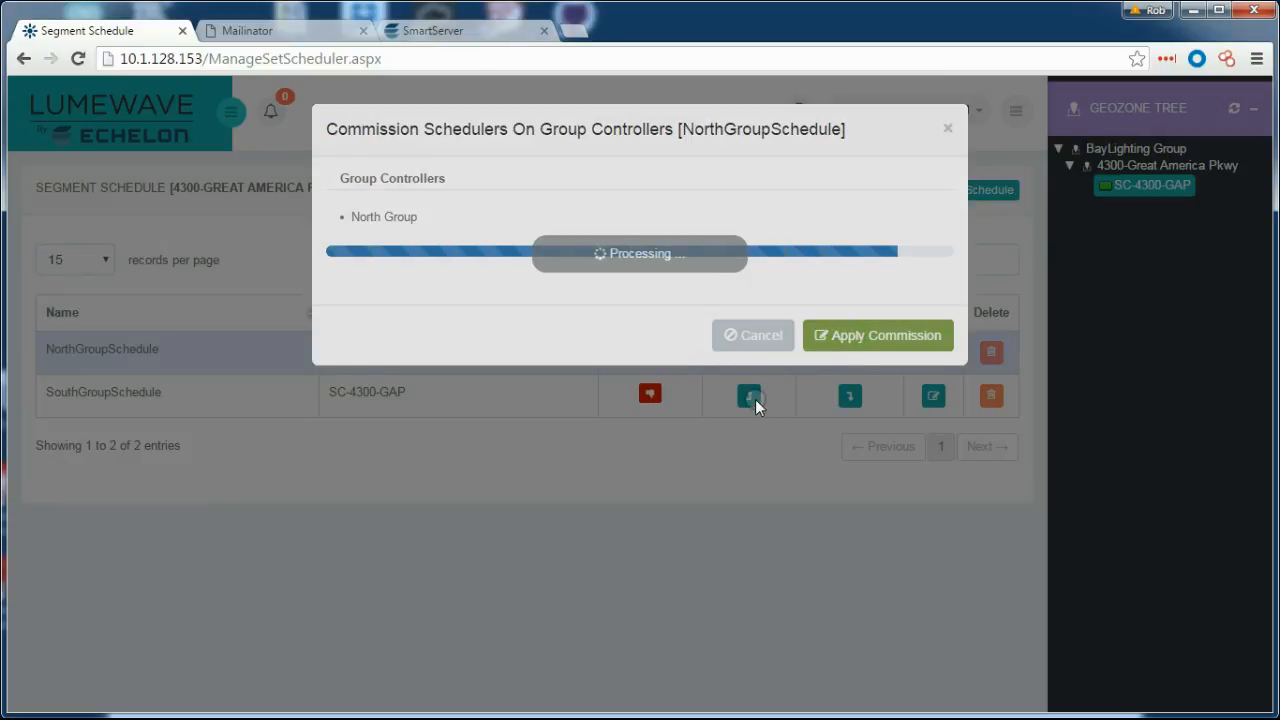
click(925, 355)
click(751, 398)
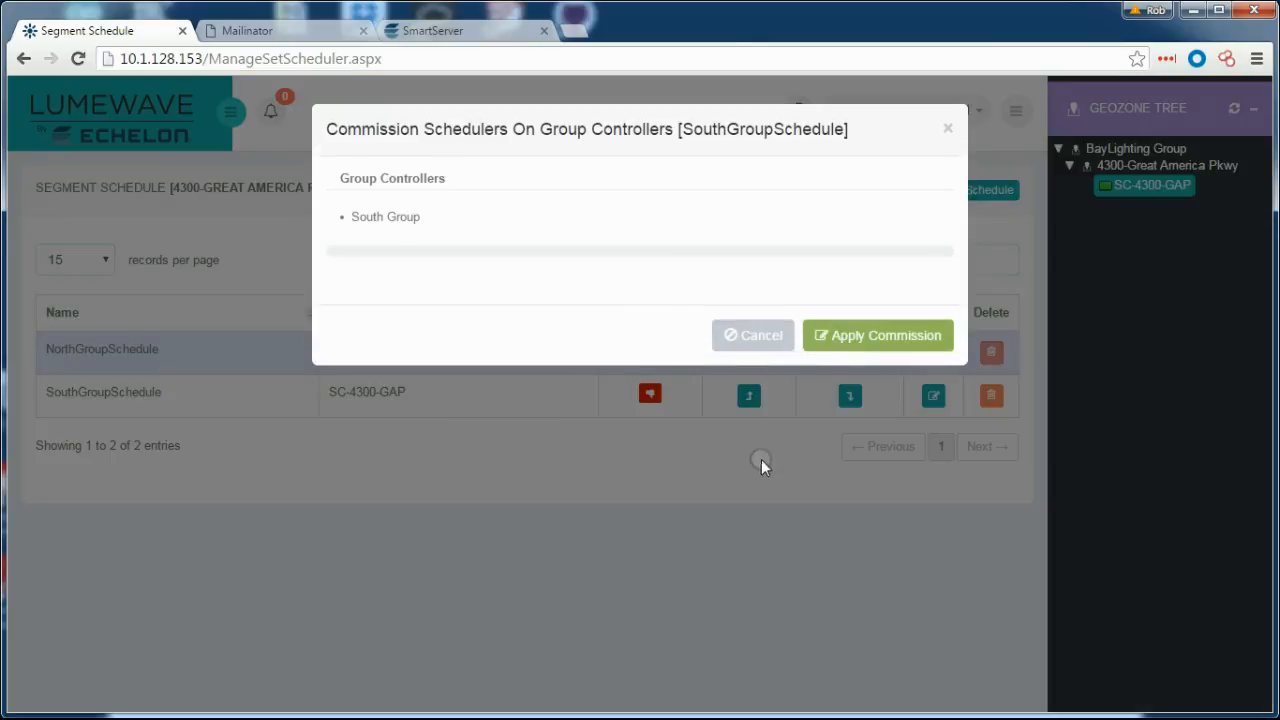
click(829, 336)
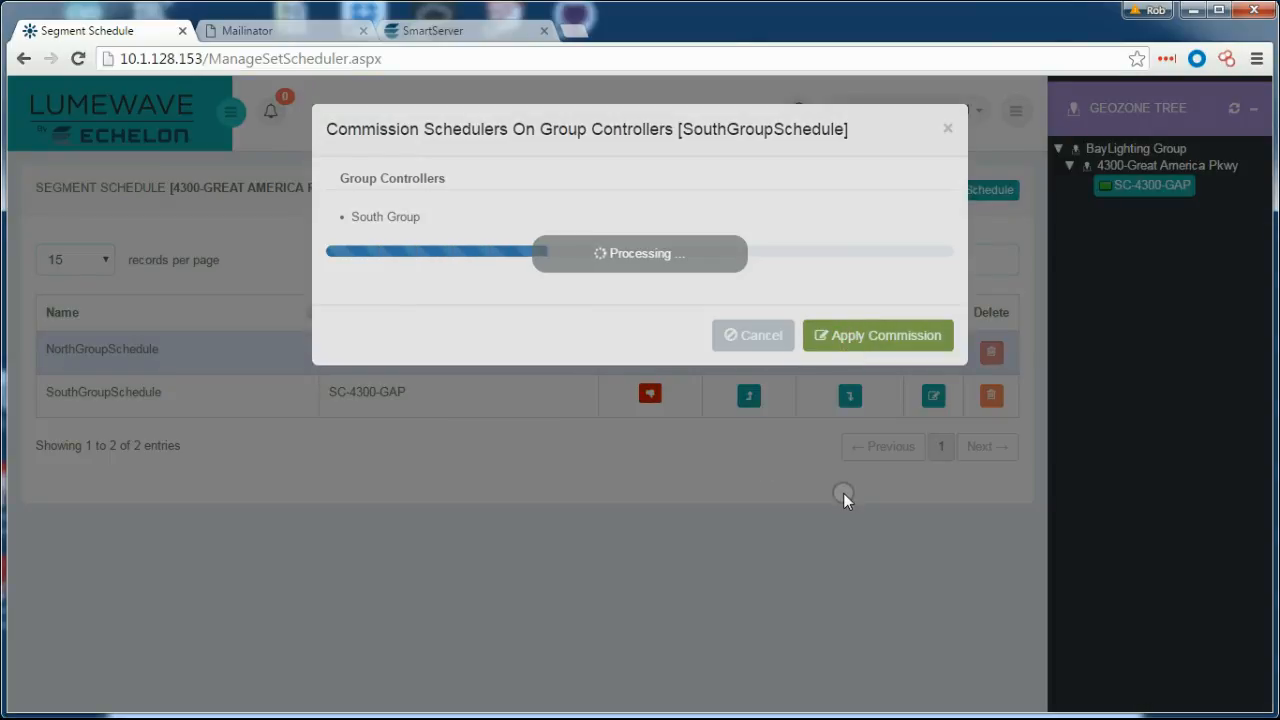